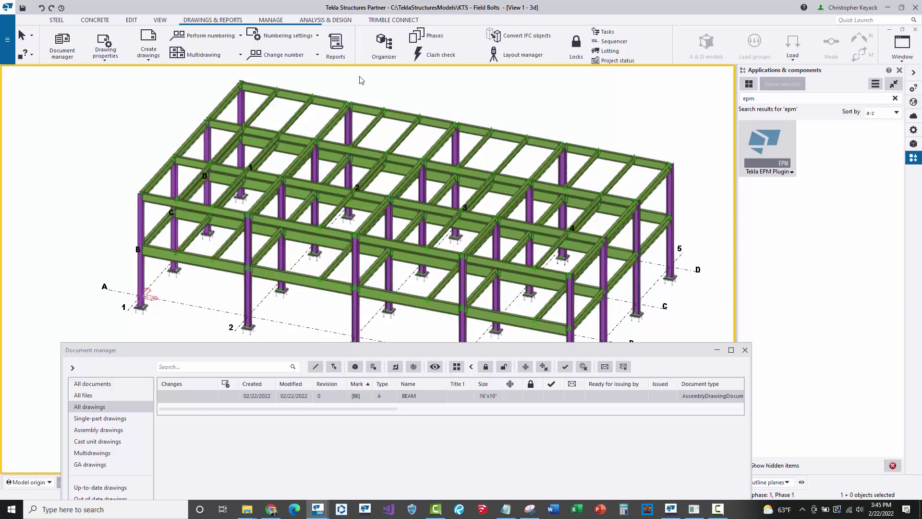
Create the 350 Bolt list report for all objects, replacing the old file, and review its 647.3 lbs total.
left_click(335, 48)
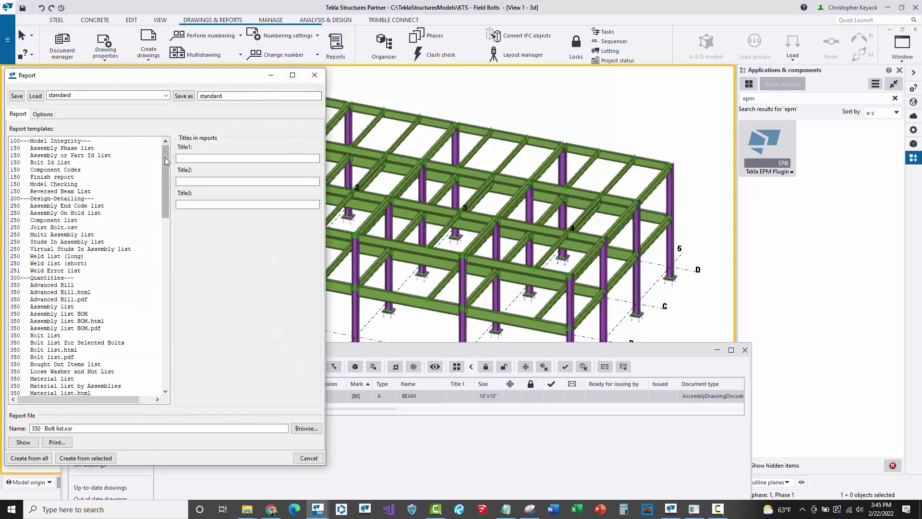
scroll(165, 160, "down", 3)
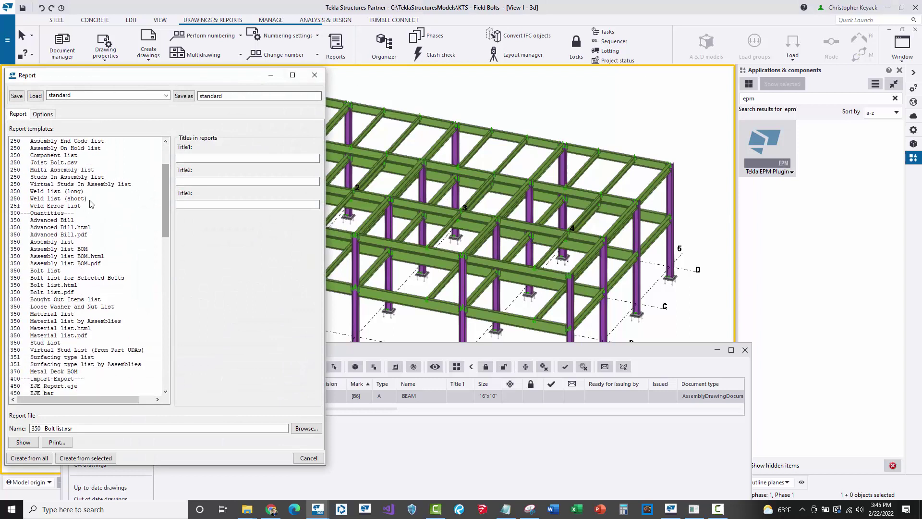
left_click(55, 271)
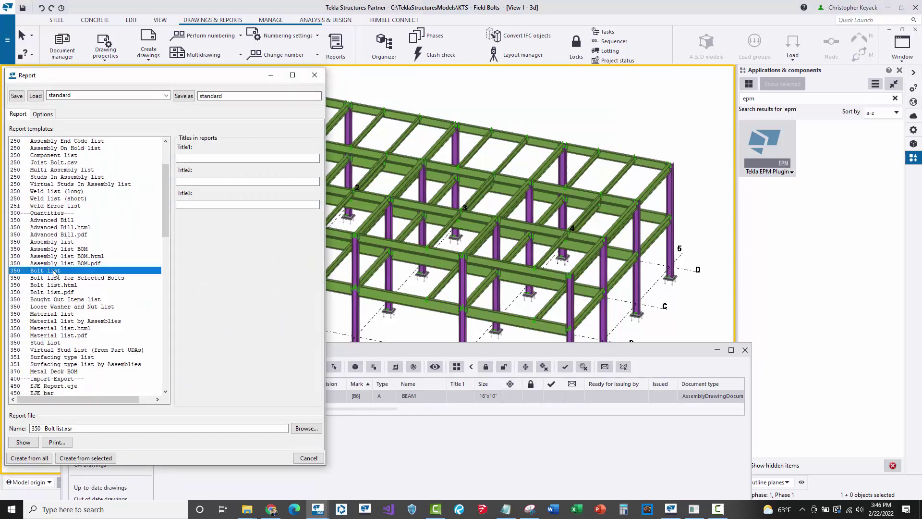
left_click(25, 458)
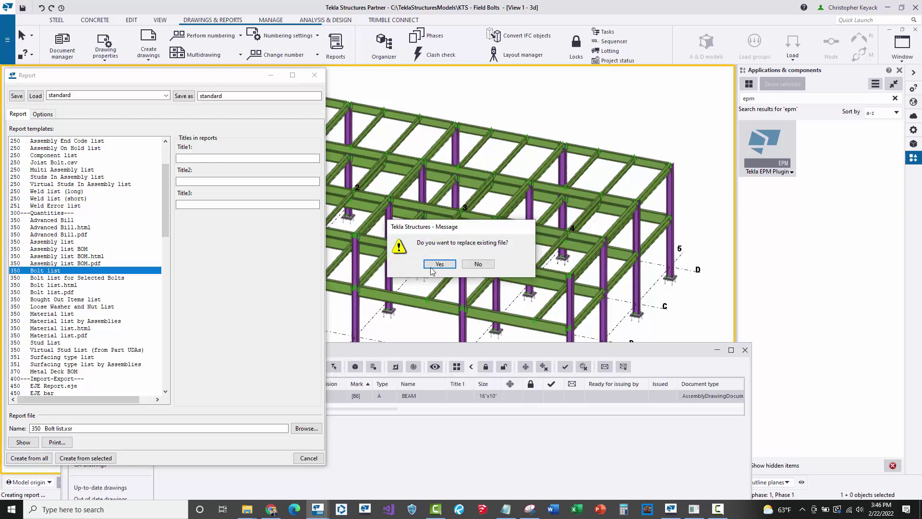
left_click(440, 267)
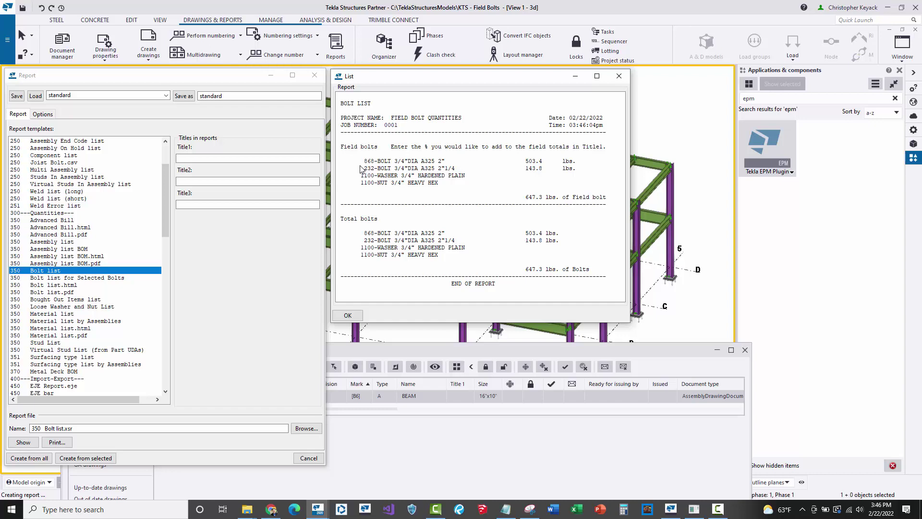
left_click(618, 76)
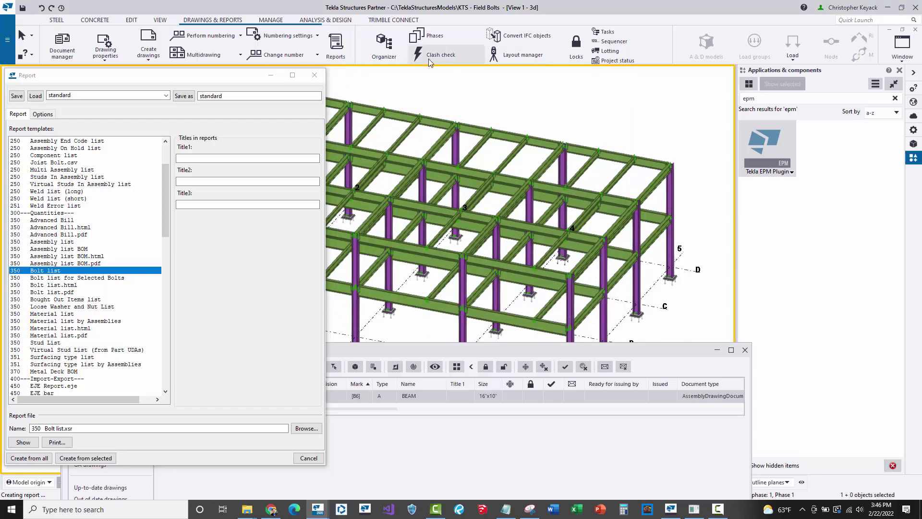
Close the report settings and select drawing B6's beams in the model.
left_click(316, 76)
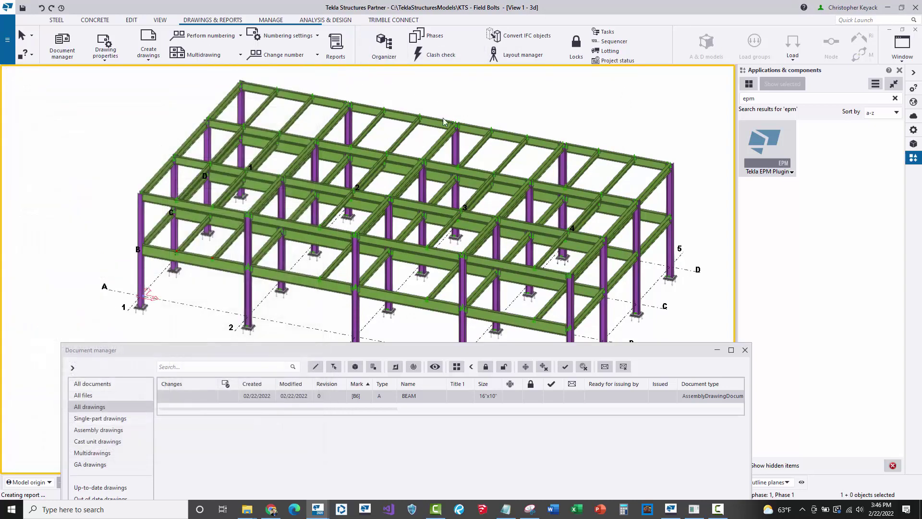
left_click(358, 400)
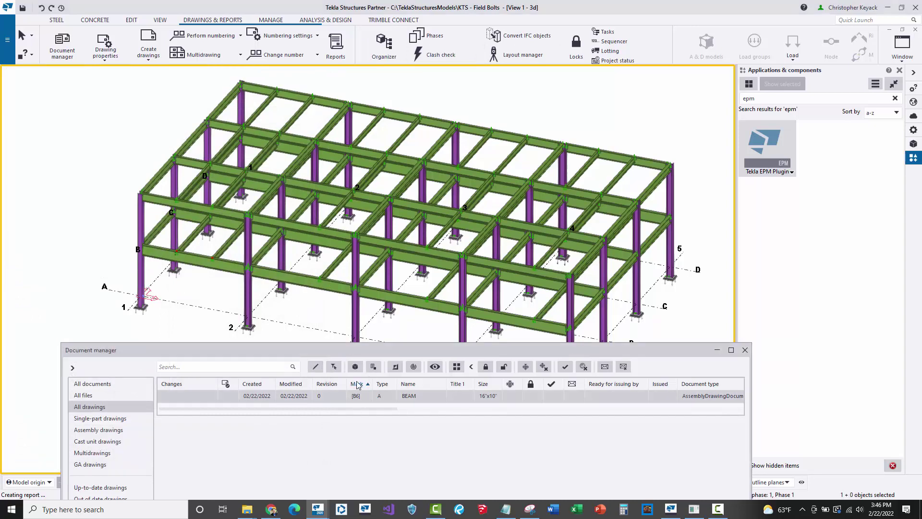
left_click(355, 367)
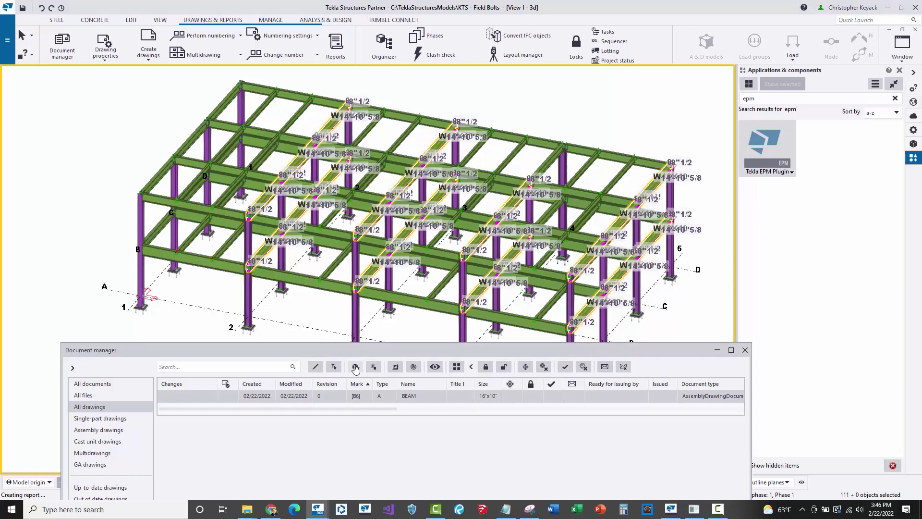
Zoom in on a W16X40 beam's clip-angle connection to the column, then clear the selection.
scroll(458, 106, "up", 5)
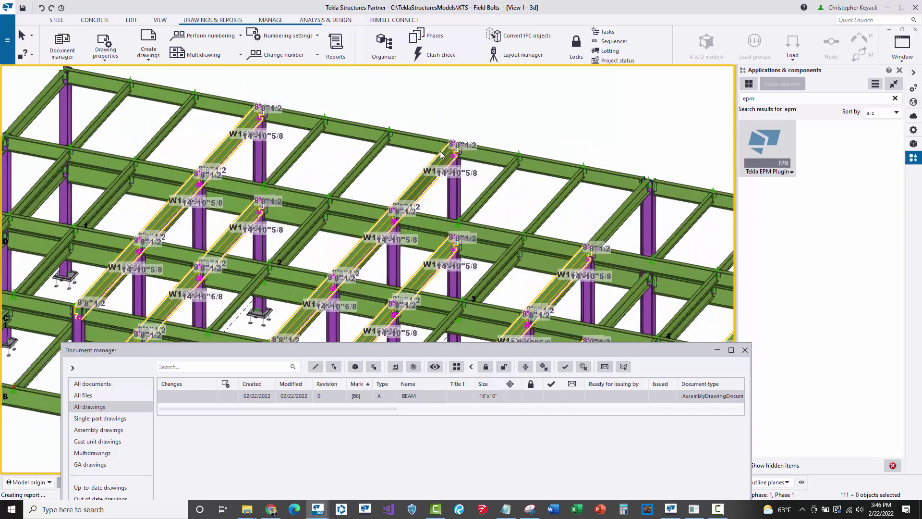
scroll(421, 205, "up", 2)
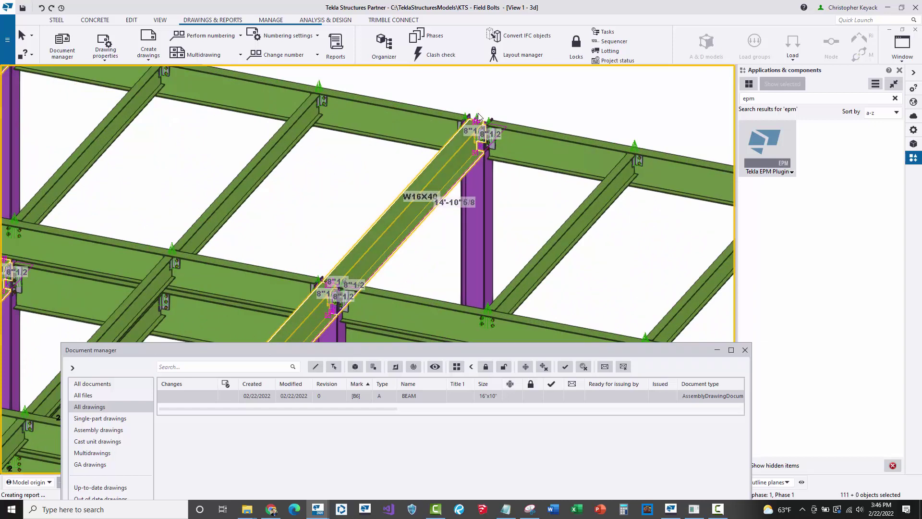
scroll(479, 116, "up", 5)
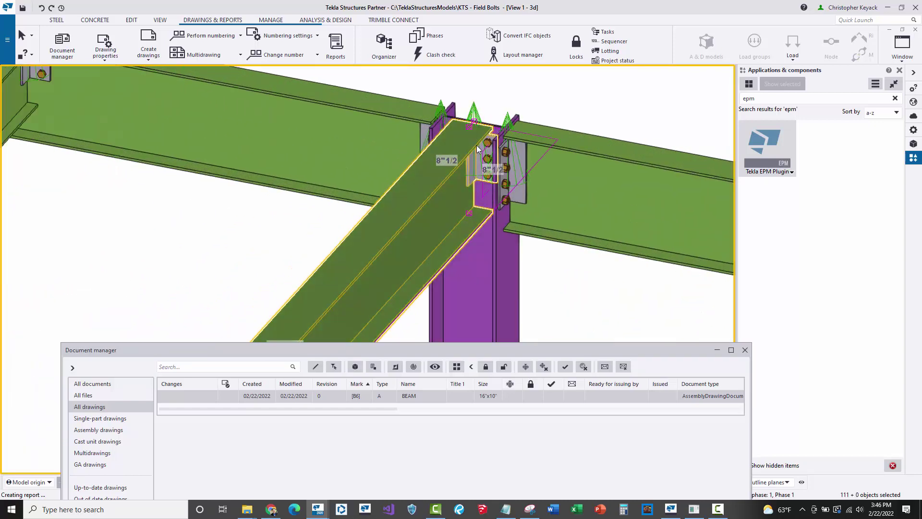
scroll(476, 146, "down", 8)
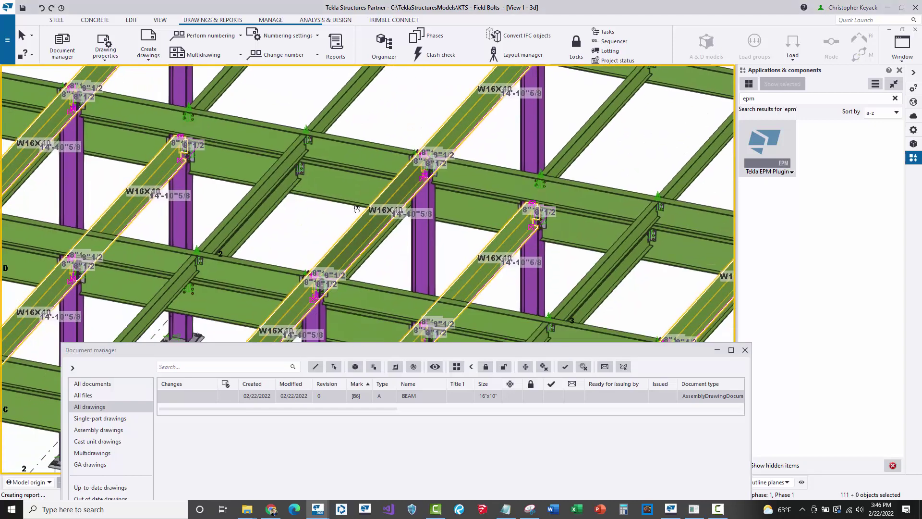
scroll(407, 188, "up", 3)
scroll(459, 103, "up", 4)
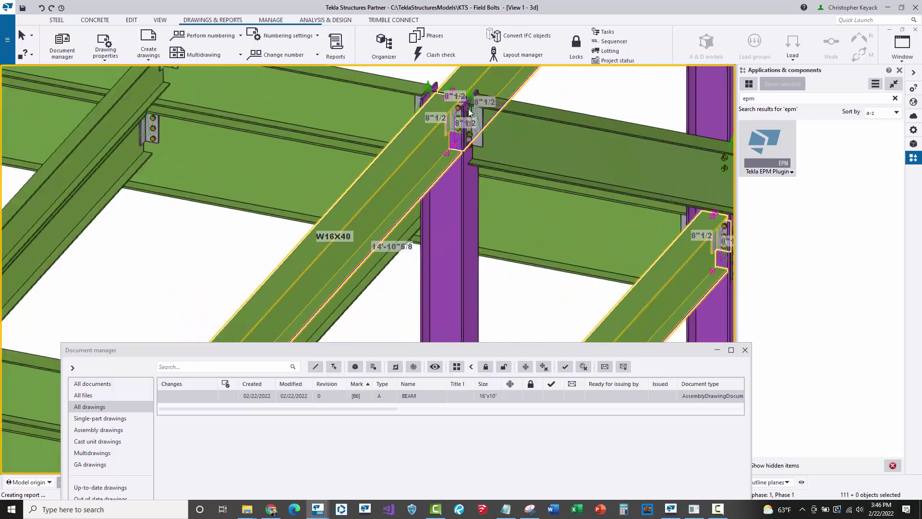
scroll(459, 103, "down", 6)
scroll(322, 221, "up", 2)
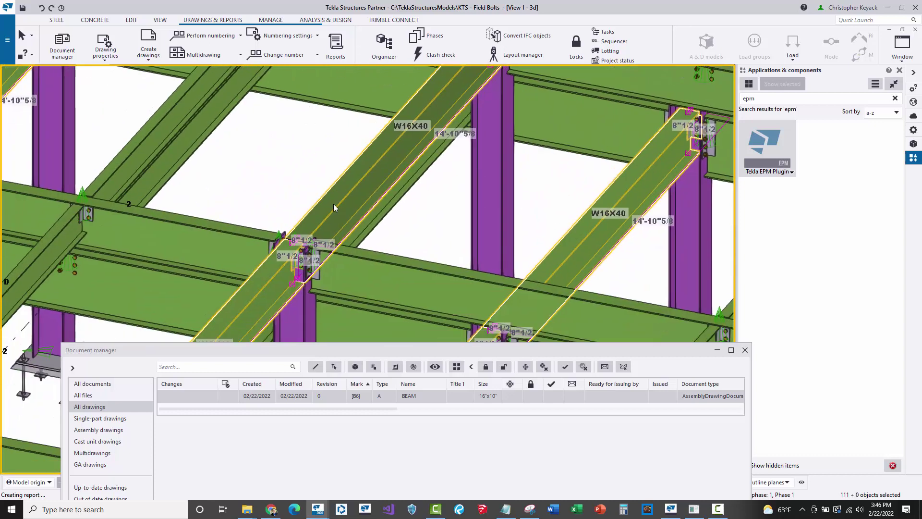
left_click(317, 163)
scroll(316, 164, "up", 2)
scroll(436, 212, "up", 8)
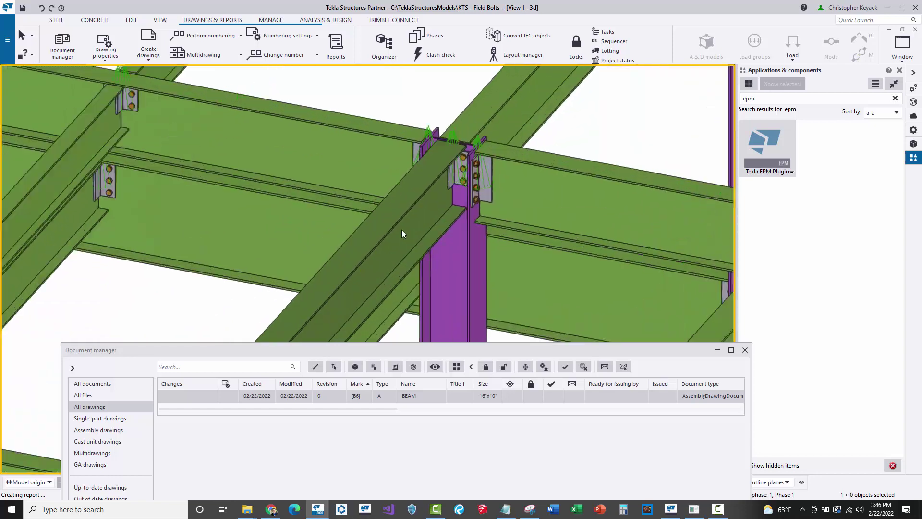
right_click(469, 137)
left_click(491, 164)
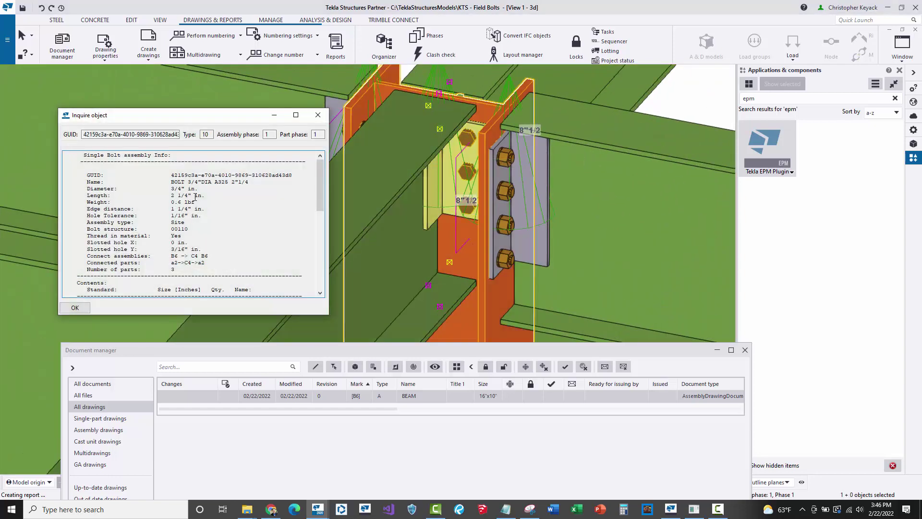
left_click_drag(205, 196, 172, 202)
left_click(318, 115)
scroll(362, 177, "down", 4)
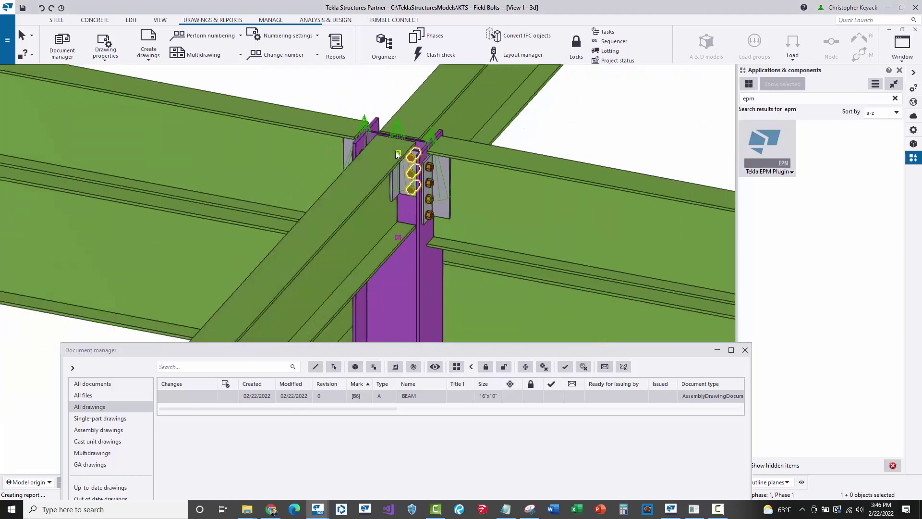
left_click(380, 138)
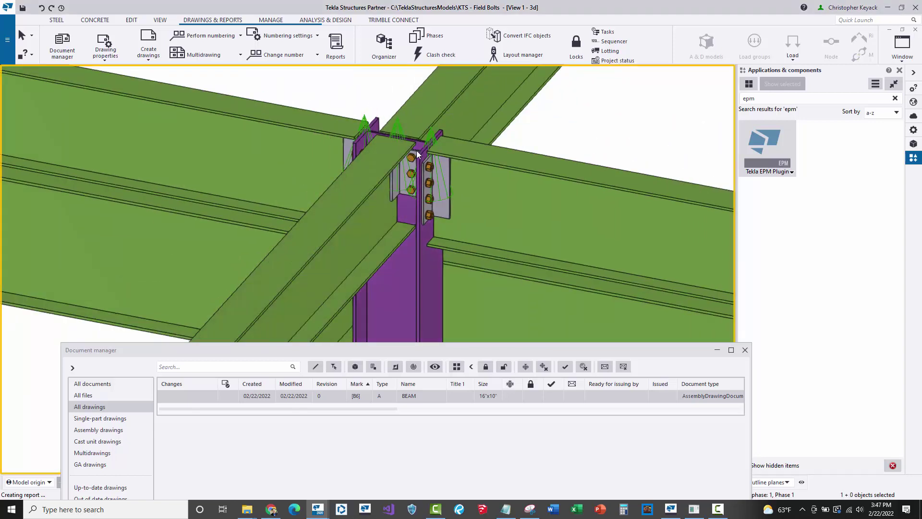
scroll(417, 153, "down", 6)
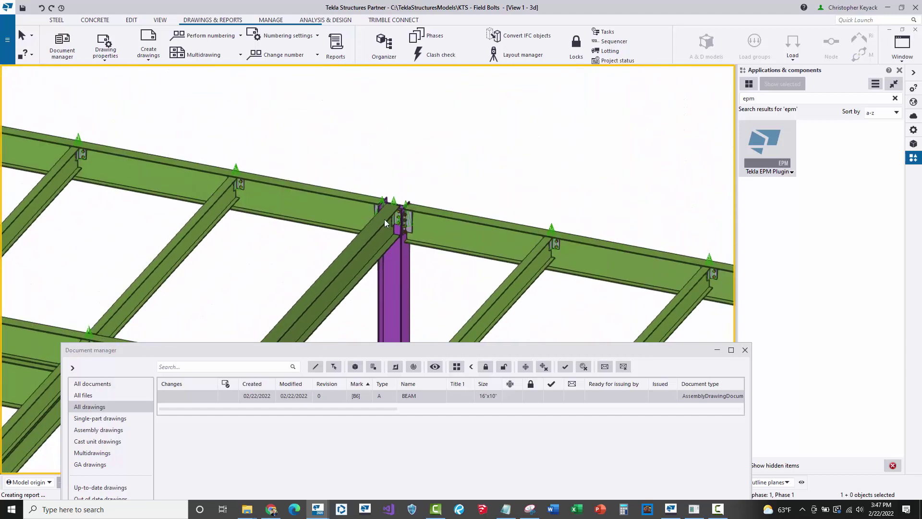
scroll(387, 217, "up", 5)
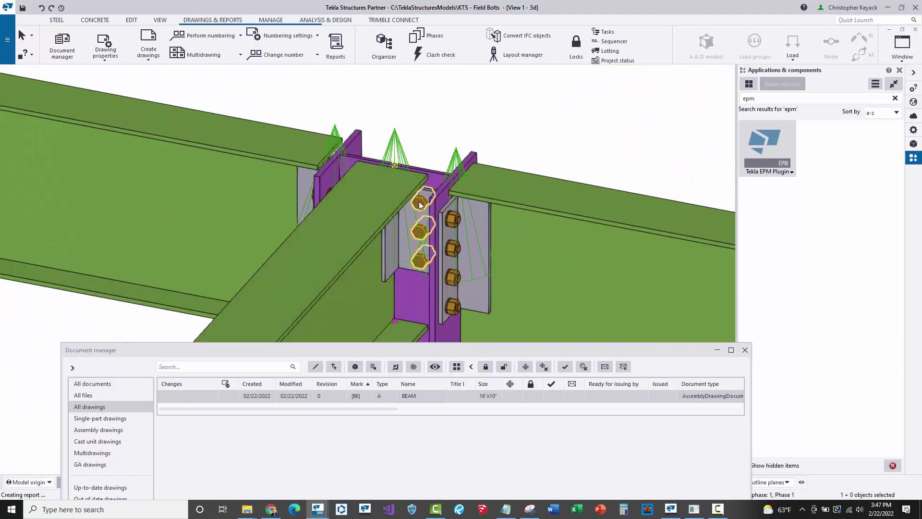
right_click(420, 205)
left_click(439, 231)
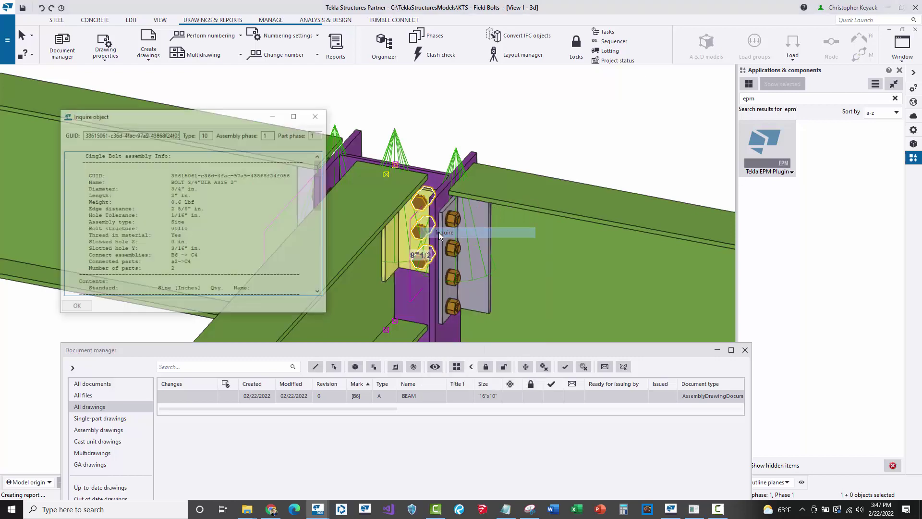
left_click_drag(192, 195, 170, 195)
left_click(317, 114)
scroll(384, 207, "down", 5)
left_click_drag(450, 179, 370, 255)
Open the B6 drawing and zoom in on the SITE BOLTS table listing 84 and 96 bolts.
double_click(341, 397)
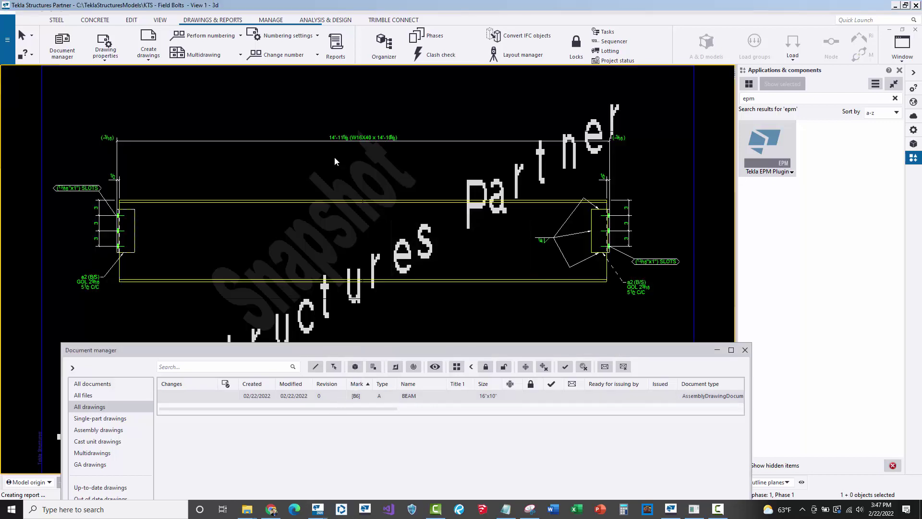
scroll(367, 111, "up", 2)
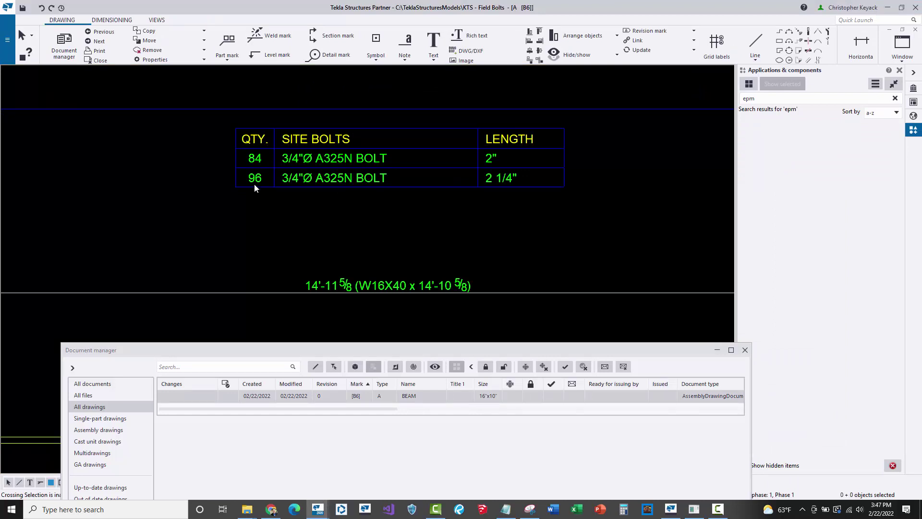
scroll(255, 183, "down", 4)
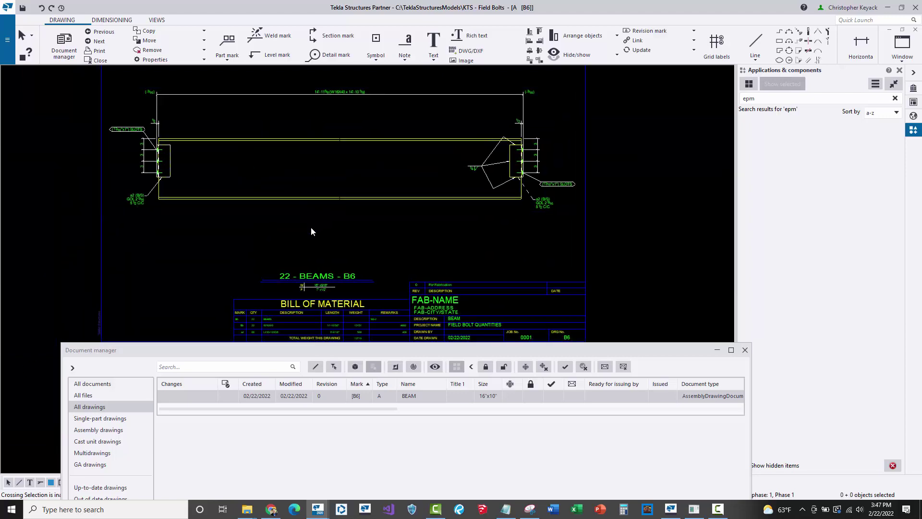
scroll(288, 283, "up", 1)
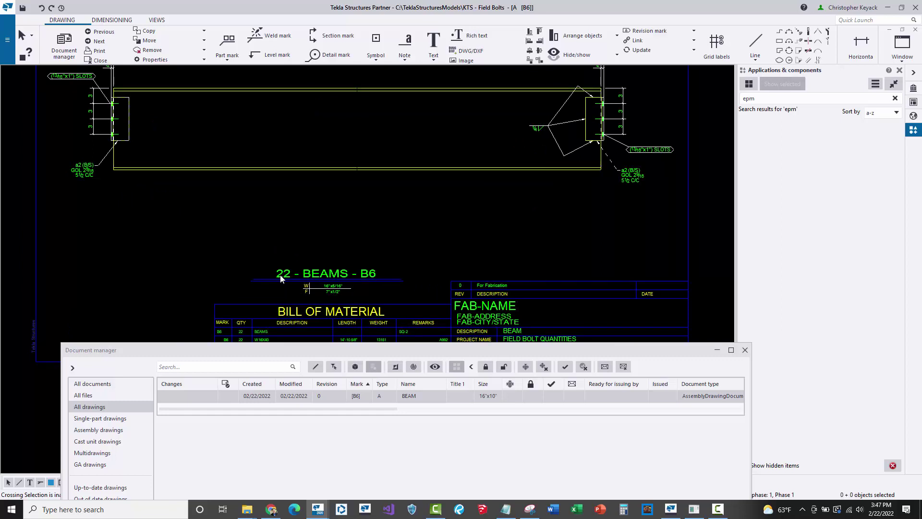
scroll(281, 276, "down", 2)
scroll(281, 114, "up", 3)
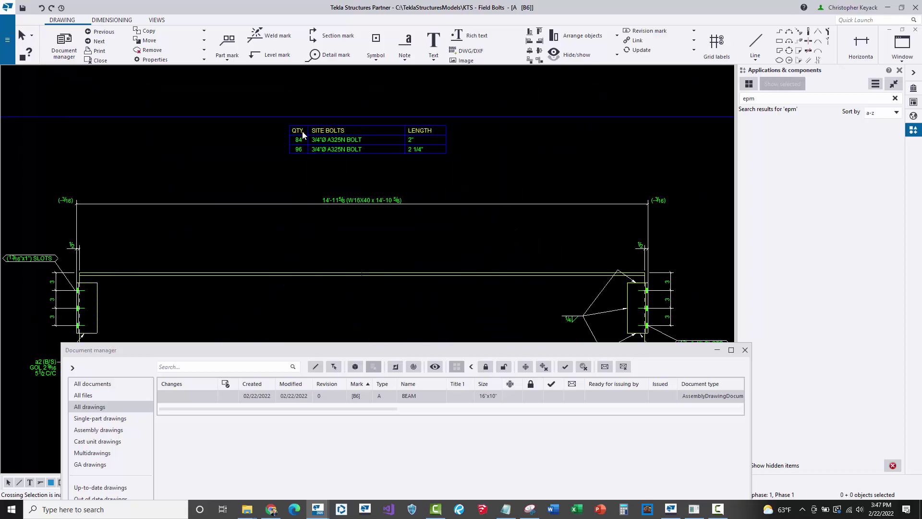
scroll(303, 137, "up", 1)
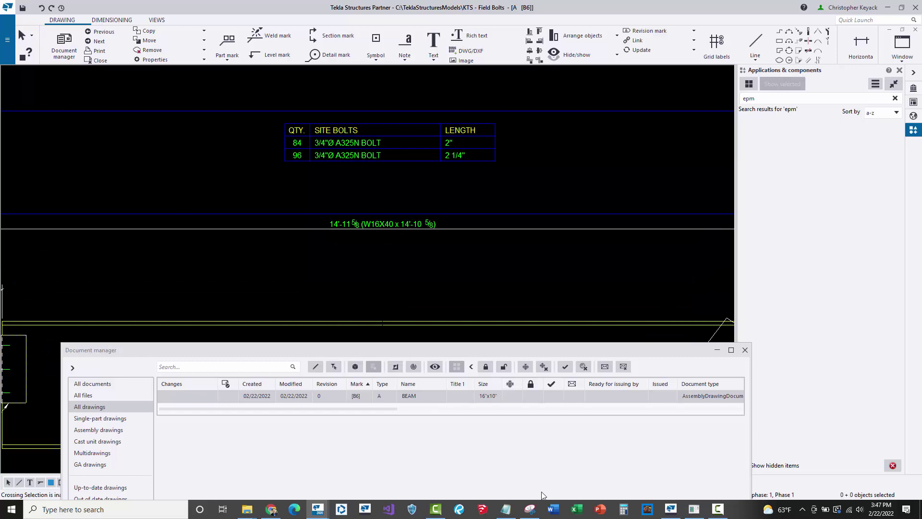
left_click(623, 509)
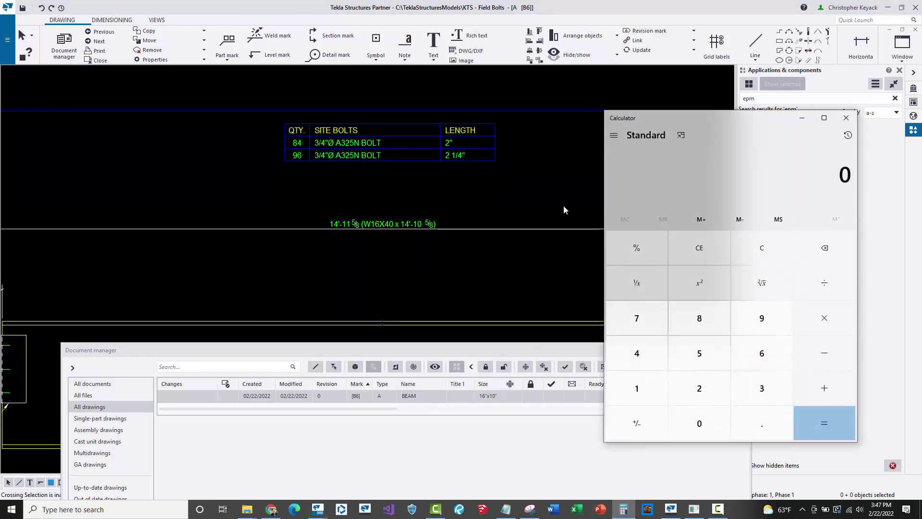
left_click(756, 318)
left_click(758, 353)
left_click(824, 287)
left_click(699, 389)
left_click(699, 389)
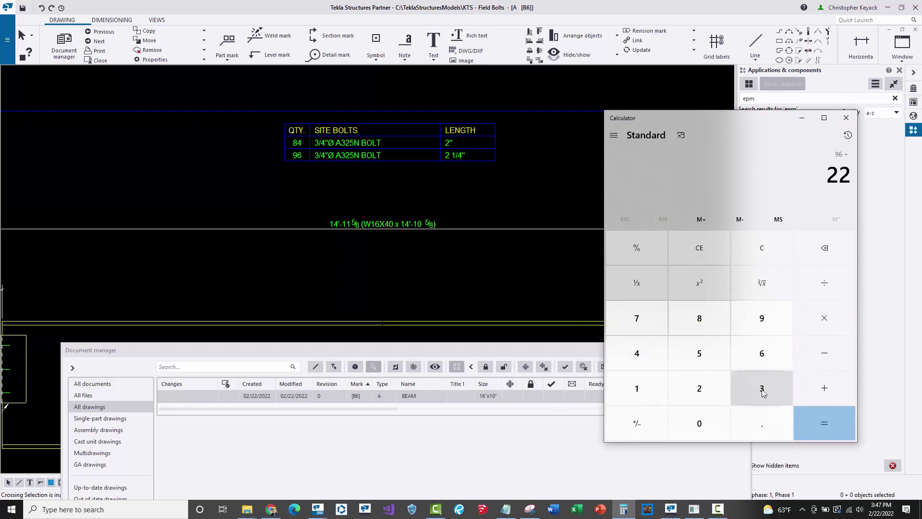
left_click(821, 411)
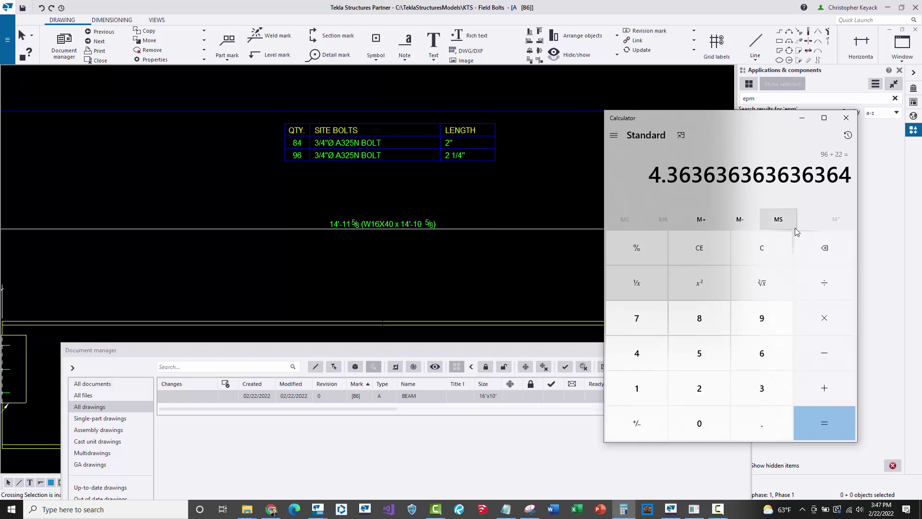
left_click(767, 246)
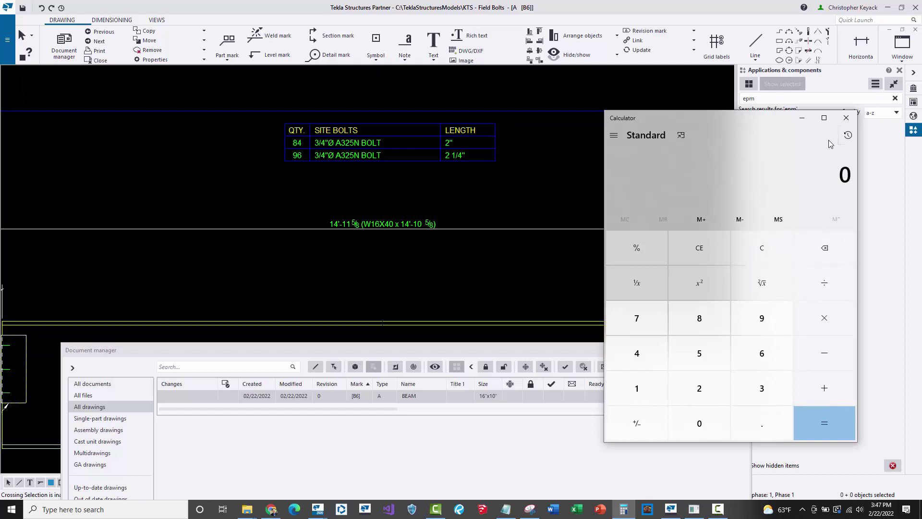
left_click(846, 118)
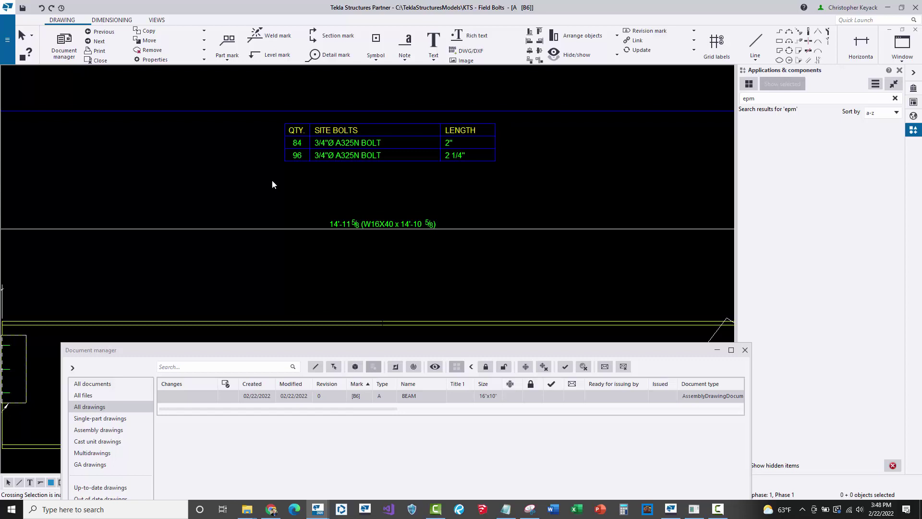
Zoom and pan across the B6 sheet, from the site bolts table to the 22-beam bill of material.
scroll(272, 184, "down", 5)
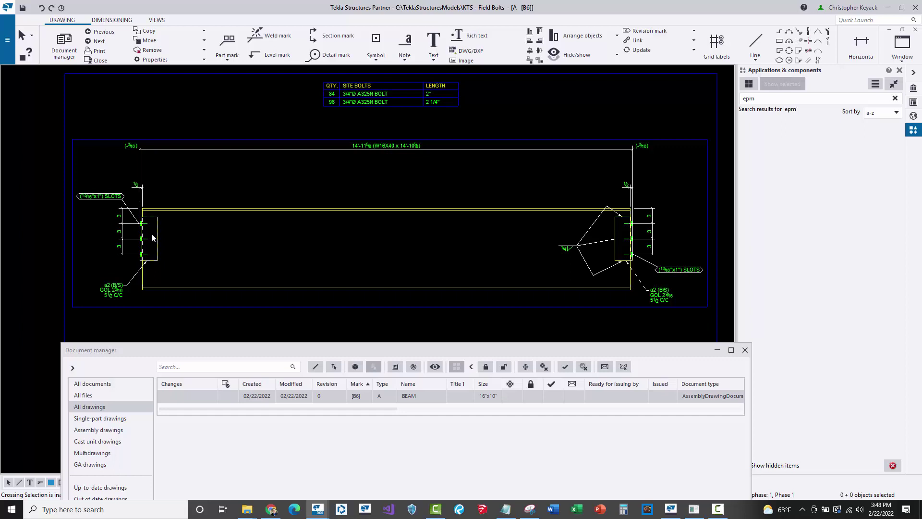
scroll(356, 90, "up", 1)
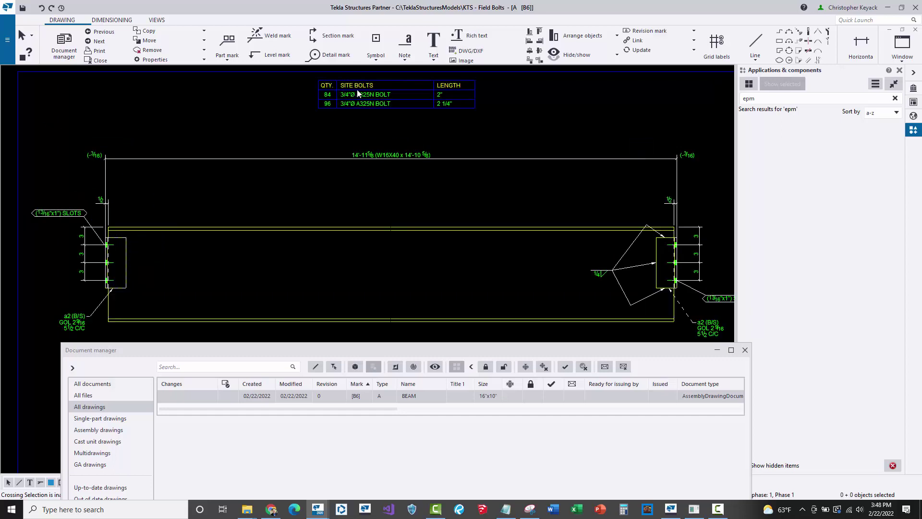
scroll(359, 115, "down", 1)
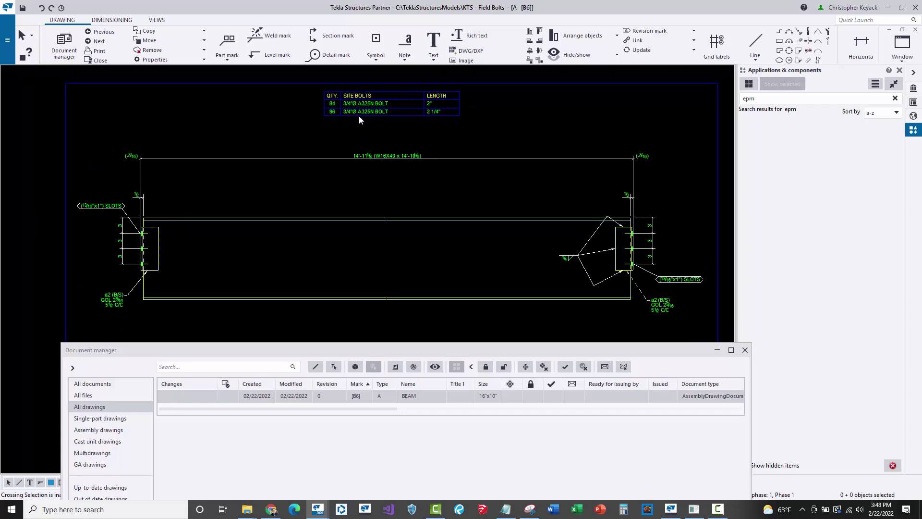
scroll(339, 171, "down", 2)
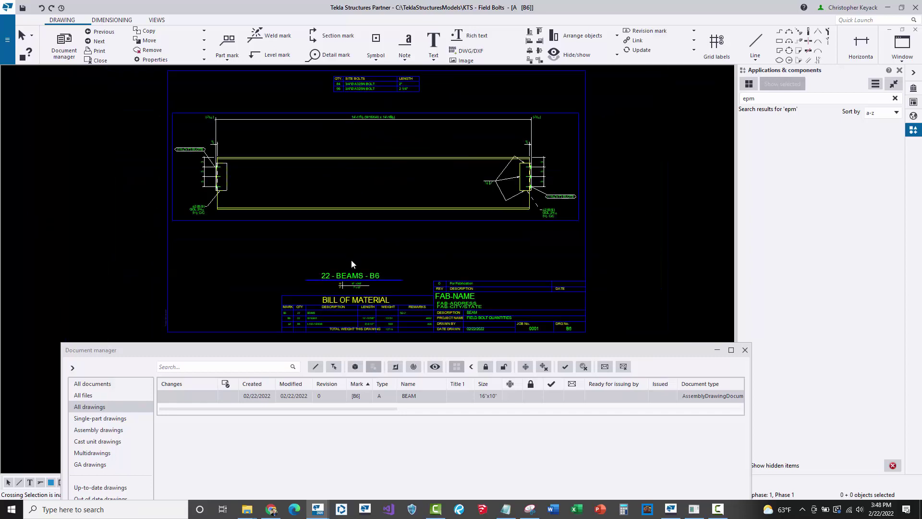
scroll(345, 198, "up", 2)
scroll(340, 240, "down", 1)
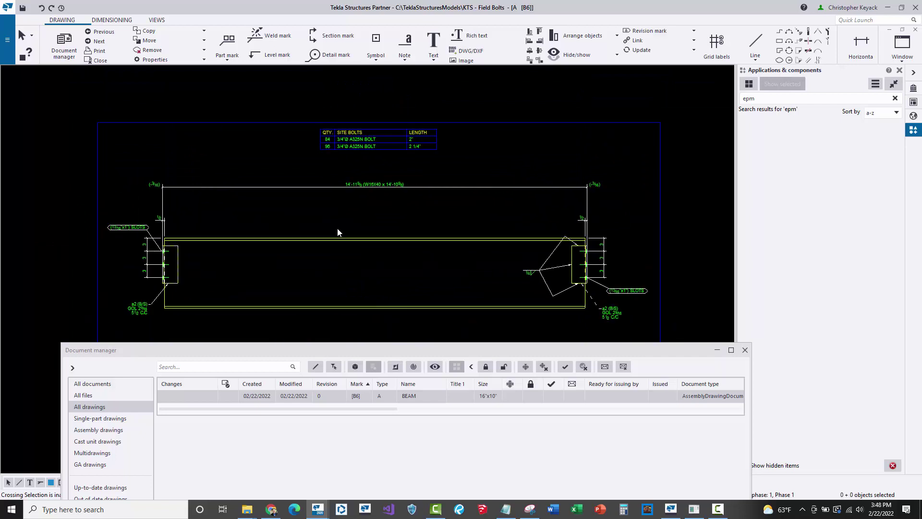
scroll(344, 269, "down", 3)
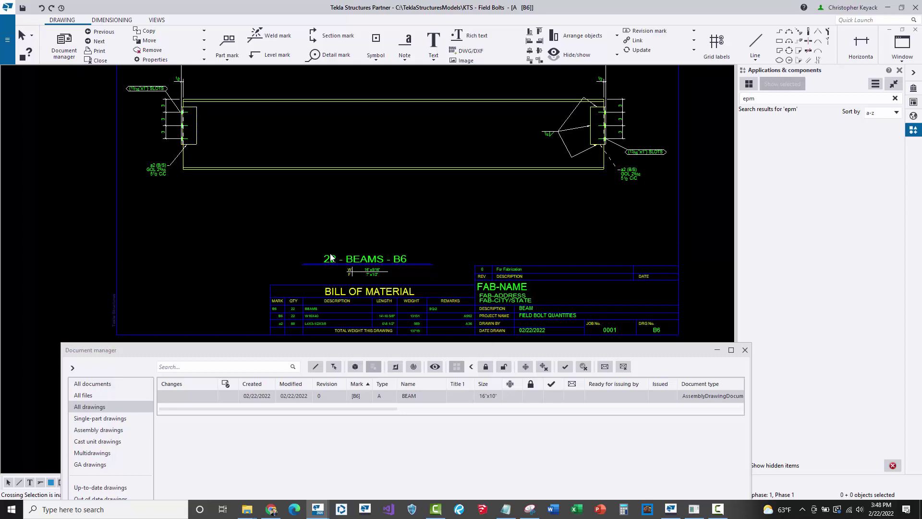
mouse_move(330, 236)
left_mouse_down()
mouse_move(333, 273)
mouse_move(321, 273)
left_mouse_up()
scroll(318, 273, "down", 2)
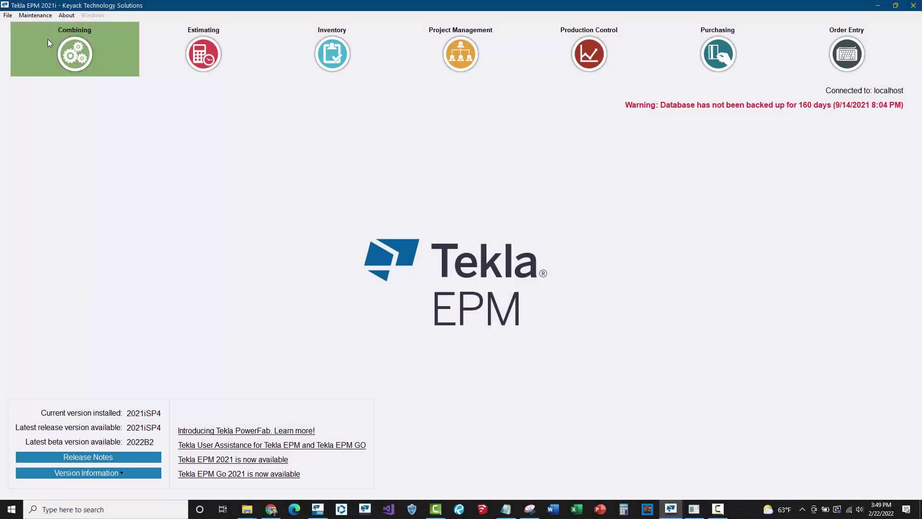
Import 0001_1.zip as a Production Control XML file.
left_click(7, 14)
left_click(20, 28)
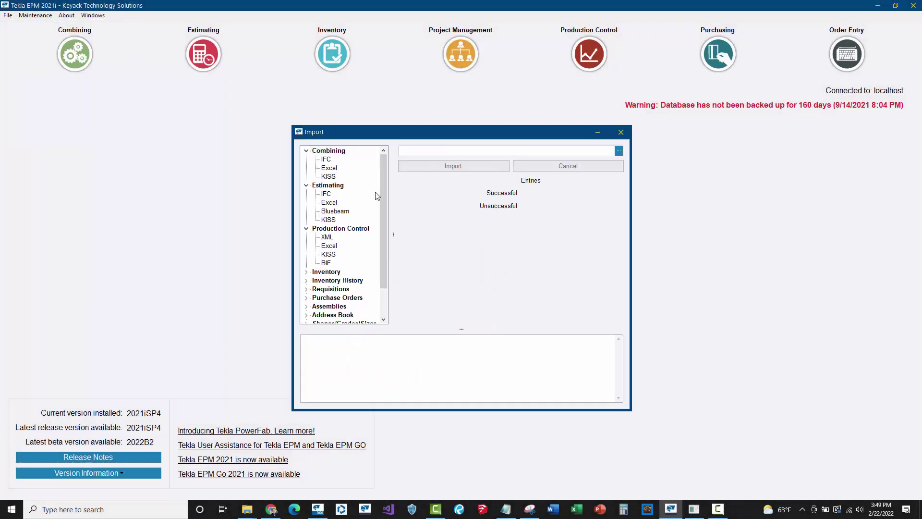
left_click(326, 237)
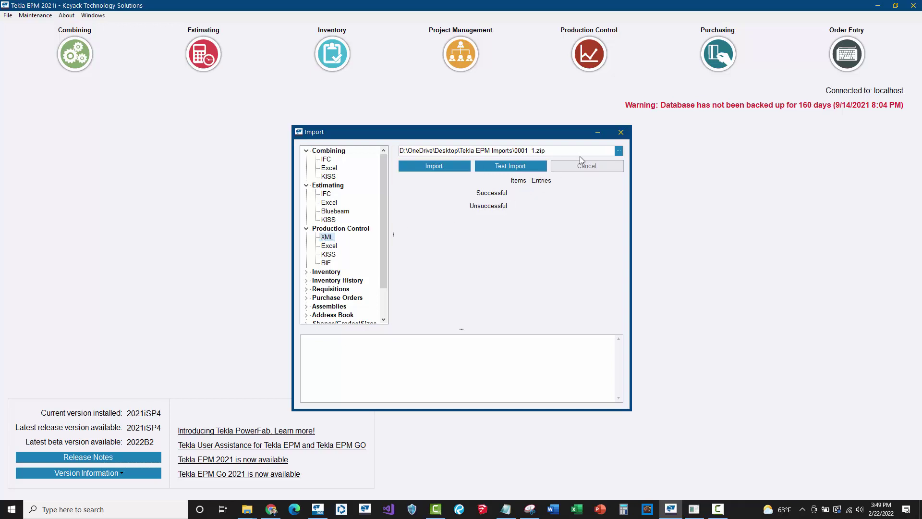
left_click(618, 150)
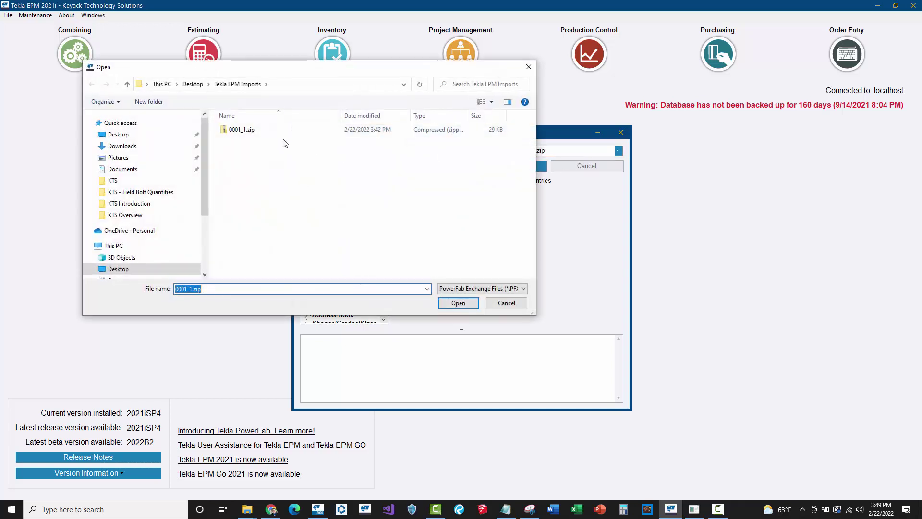
left_click(254, 133)
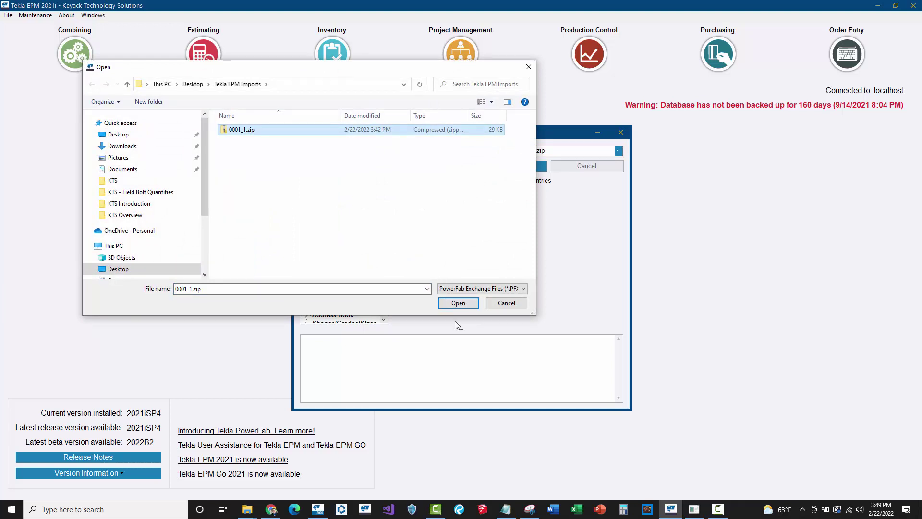
left_click(454, 304)
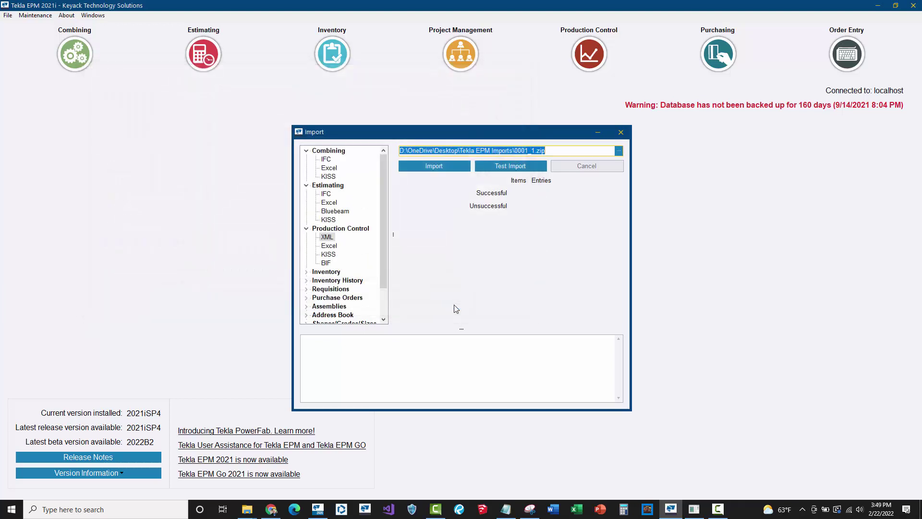
left_click(422, 166)
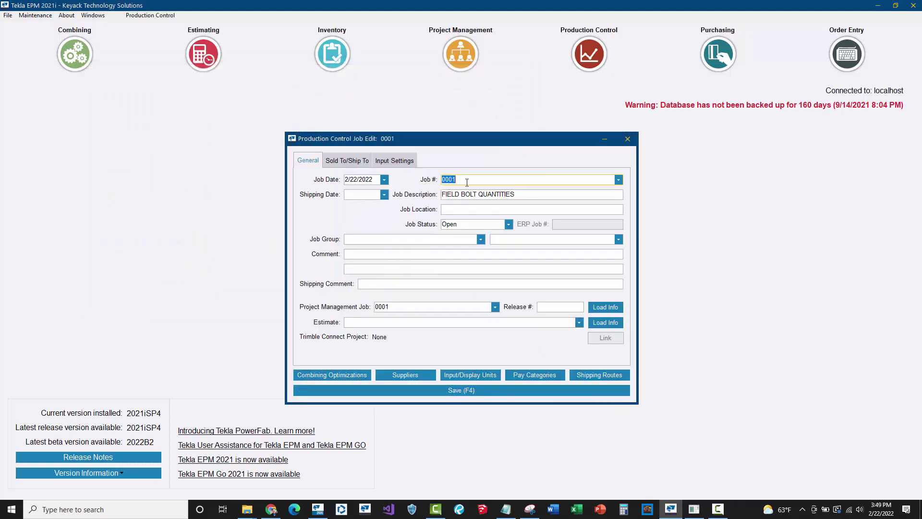
Save job 0001's details, choosing Delete Existing Job & Import All and confirming the deletion.
left_click(455, 179)
double_click(458, 194)
left_click(522, 194)
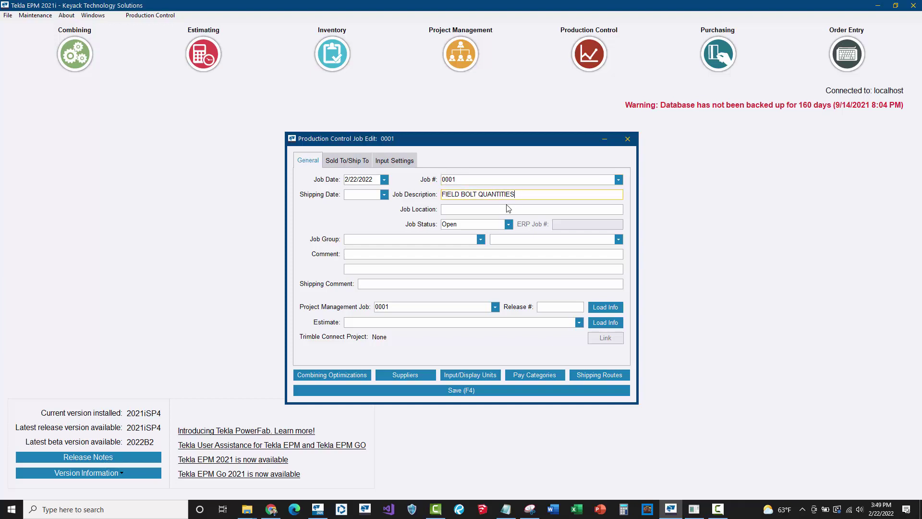
left_click(432, 391)
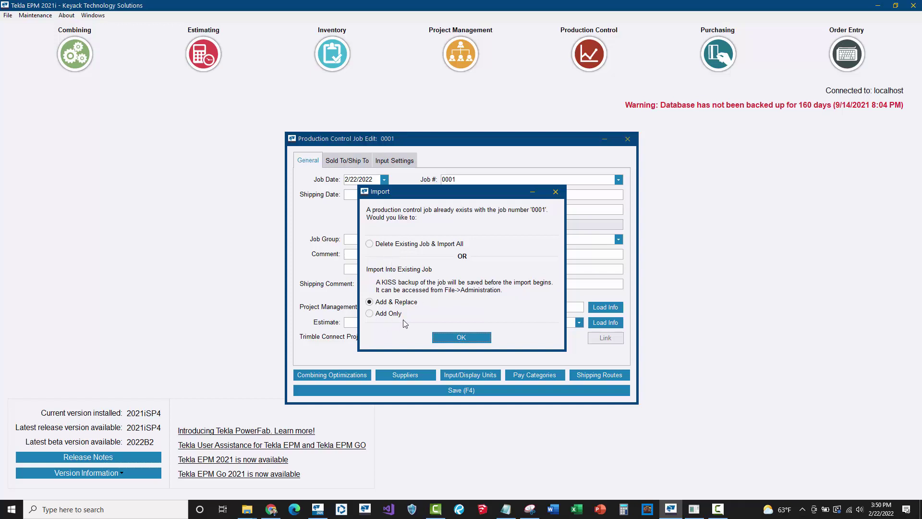
left_click(376, 243)
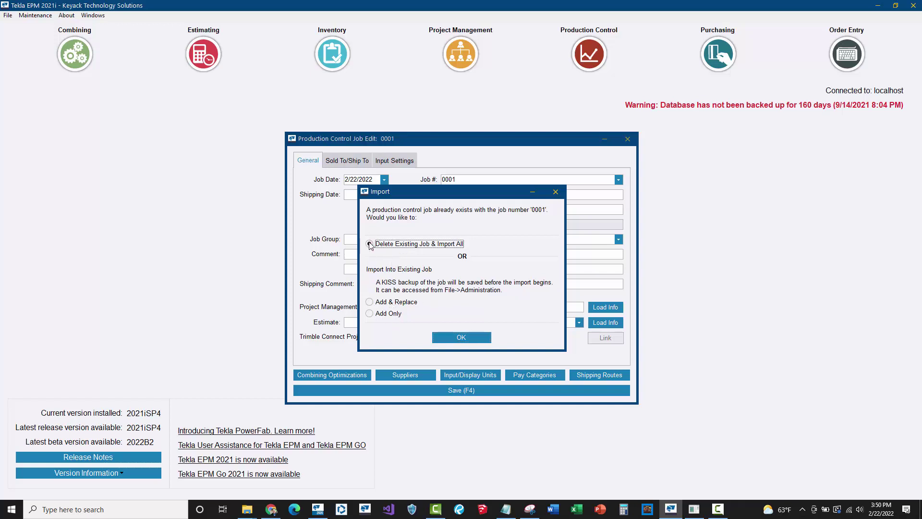
left_click(457, 338)
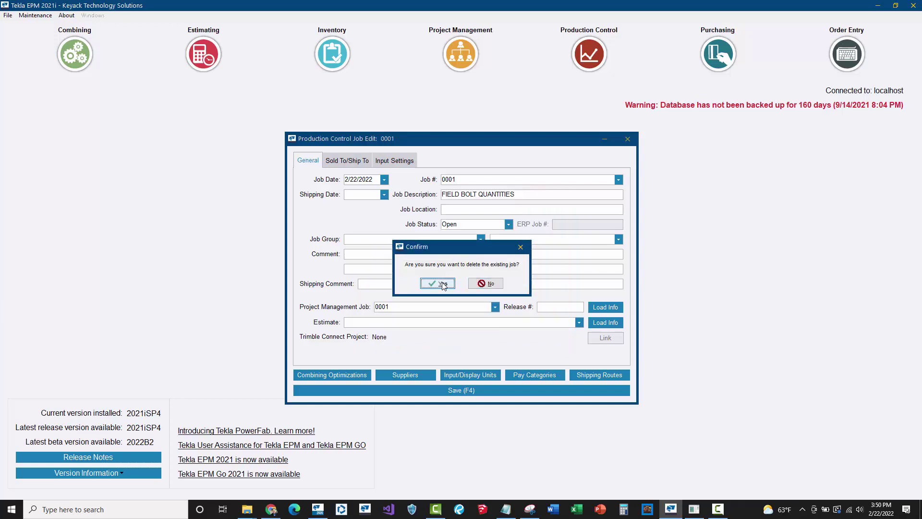
left_click(442, 284)
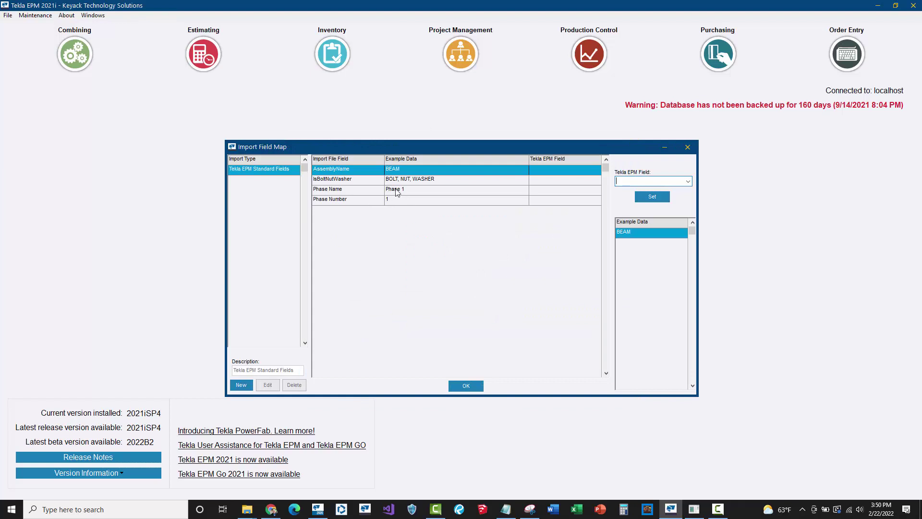
Accept the Import Field Map and decline saving it as a new import type.
left_click(457, 385)
left_click(484, 283)
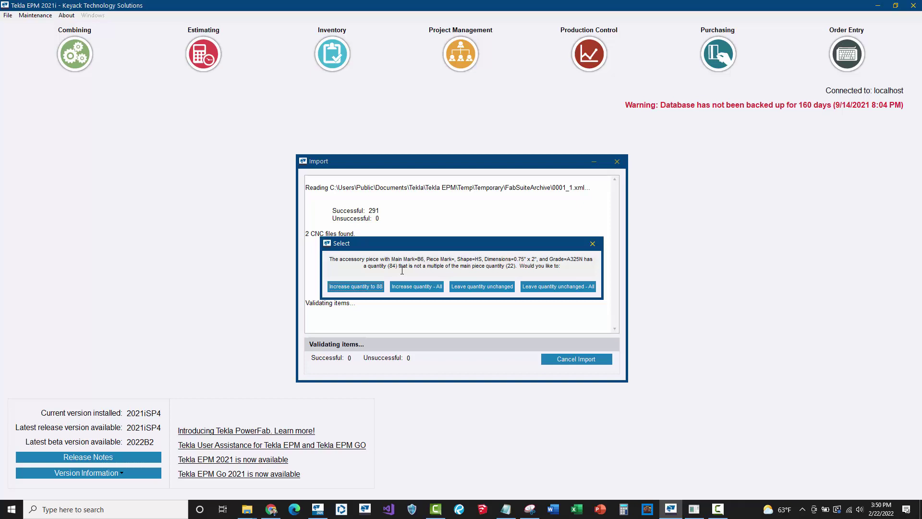
Increase accessory quantities (88, 198, 110), overwrite all drawings, and open the Production Control job list.
left_click(377, 288)
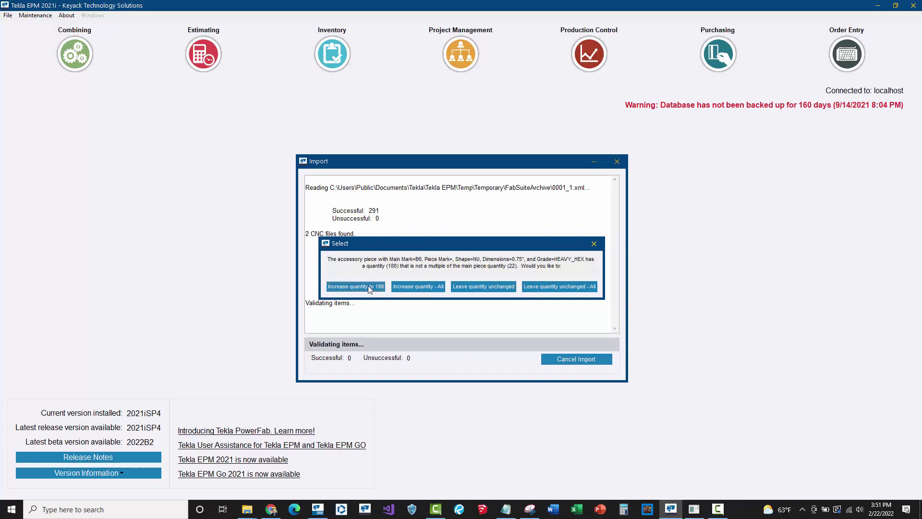
left_click(369, 287)
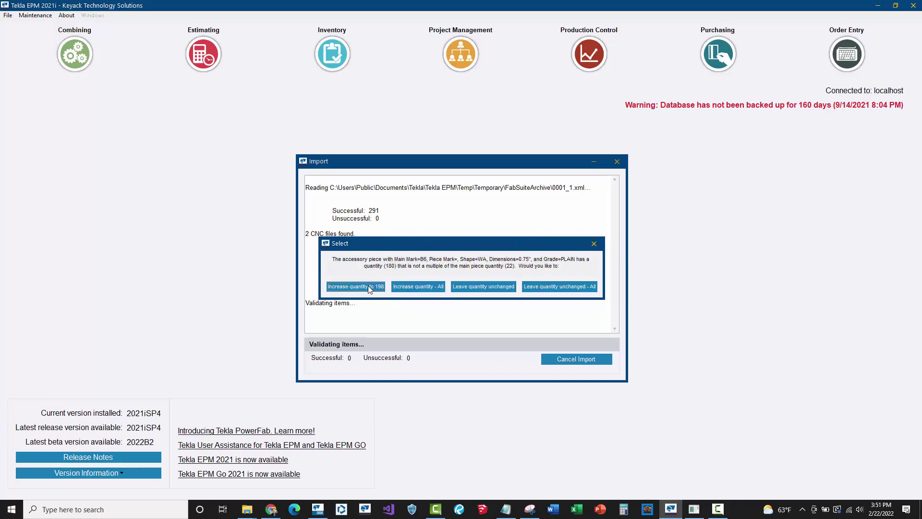
left_click(370, 288)
left_click(369, 288)
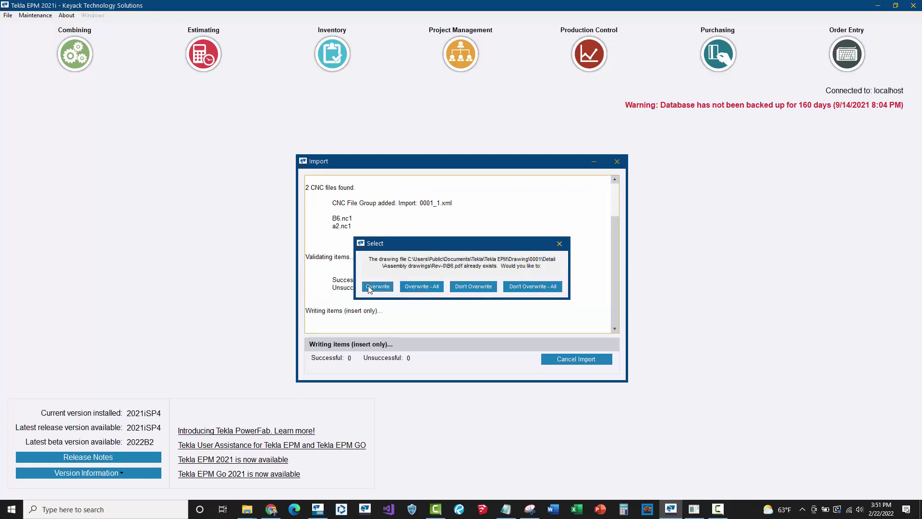
left_click(403, 286)
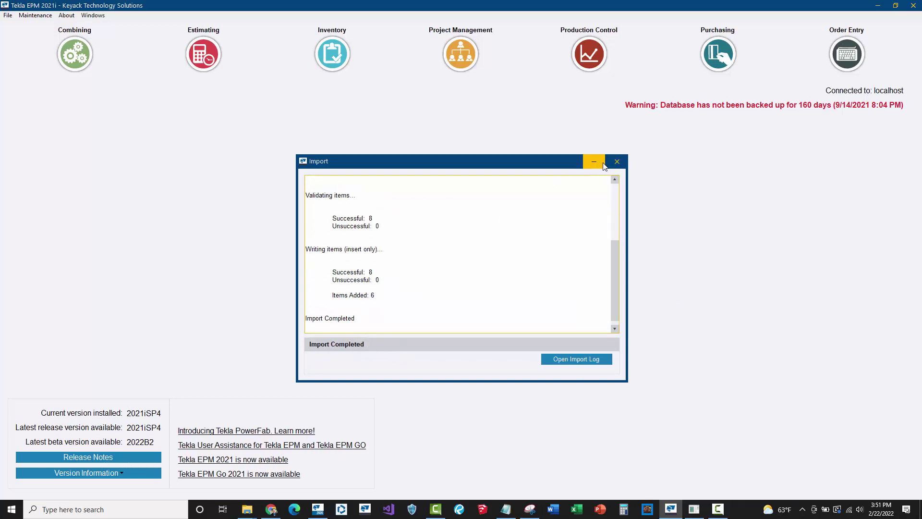
left_click(617, 161)
left_click(604, 63)
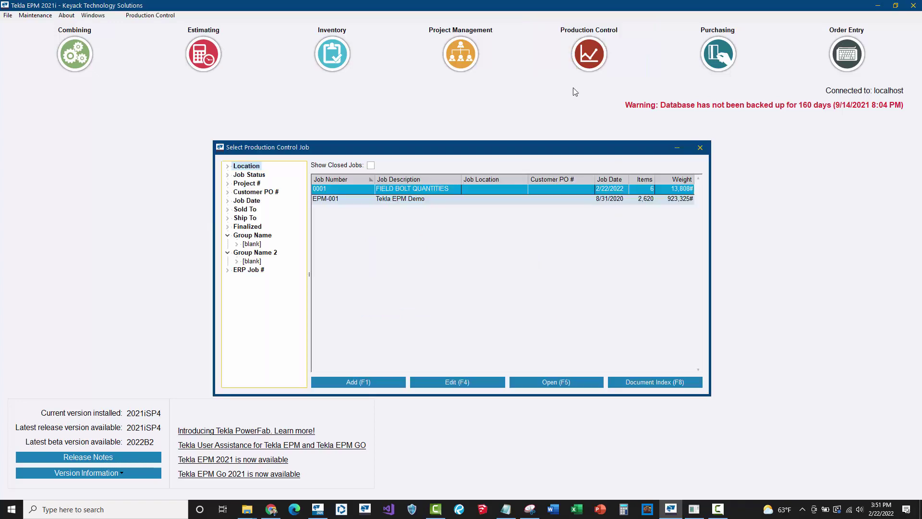
Open job 0001 FIELD BOLT QUANTITIES and inspect its NU nut and WA washer rows.
double_click(425, 189)
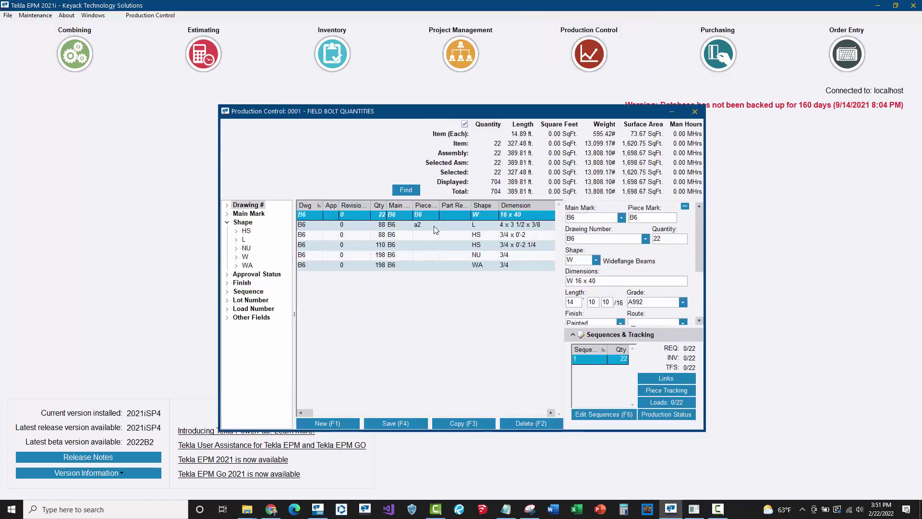
left_click(460, 257)
left_click(459, 265)
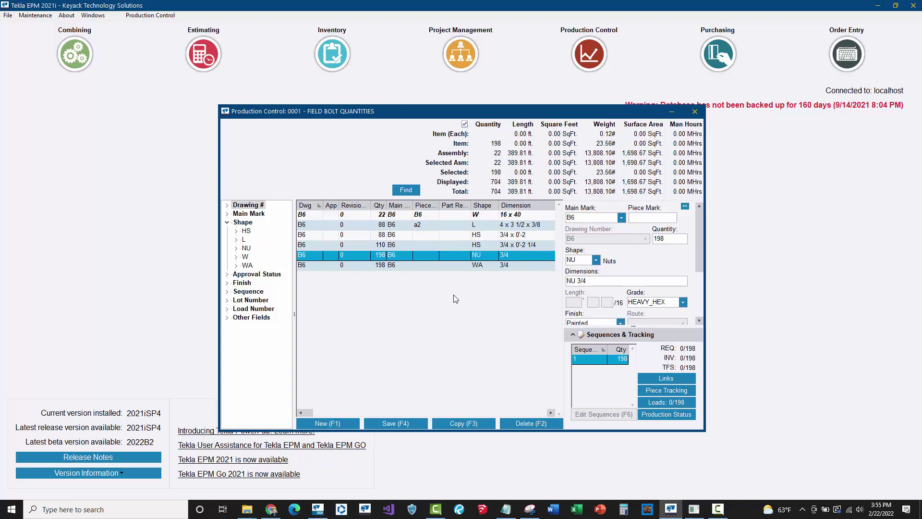
Check that the 3/4 nut item's Remark field reads Field.
left_click(440, 265)
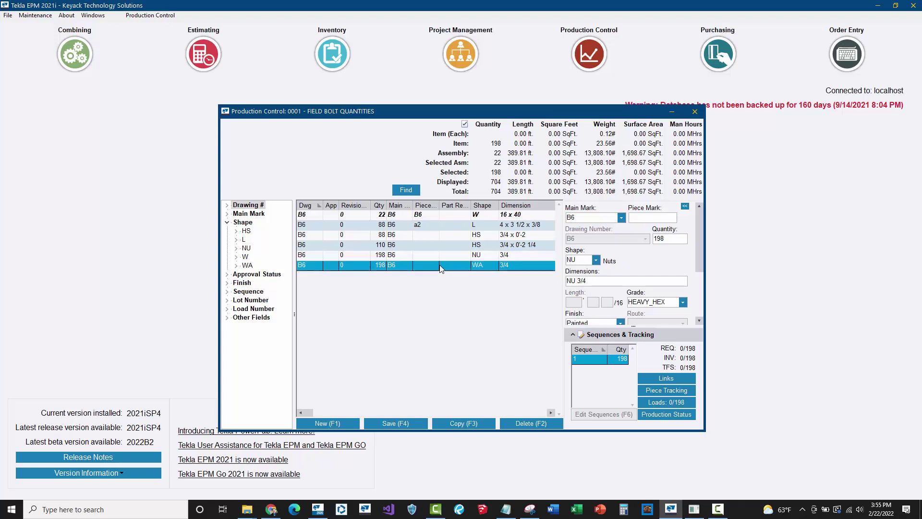
left_click(413, 256)
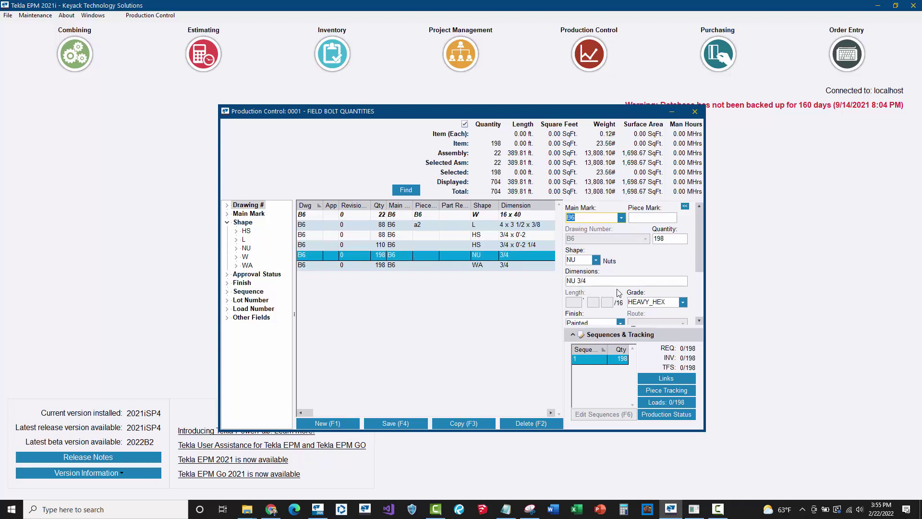
scroll(700, 240, "down", 2)
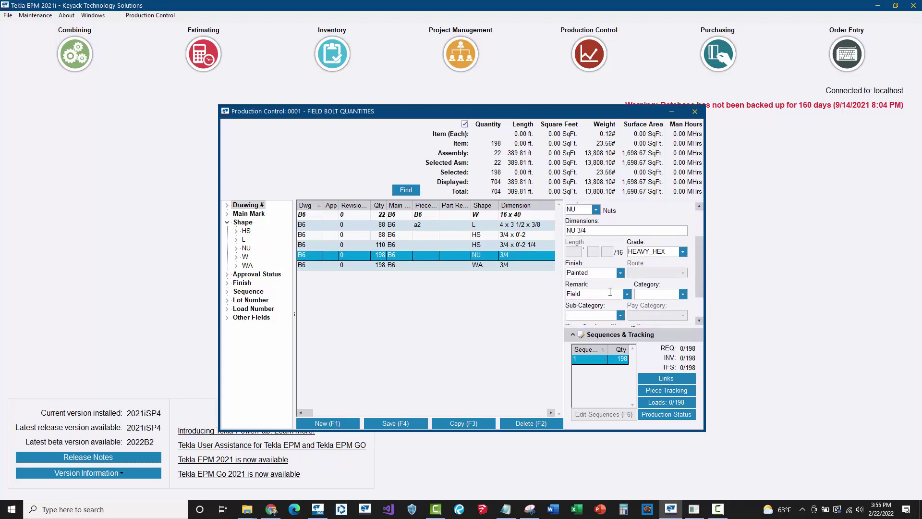
left_click(609, 291)
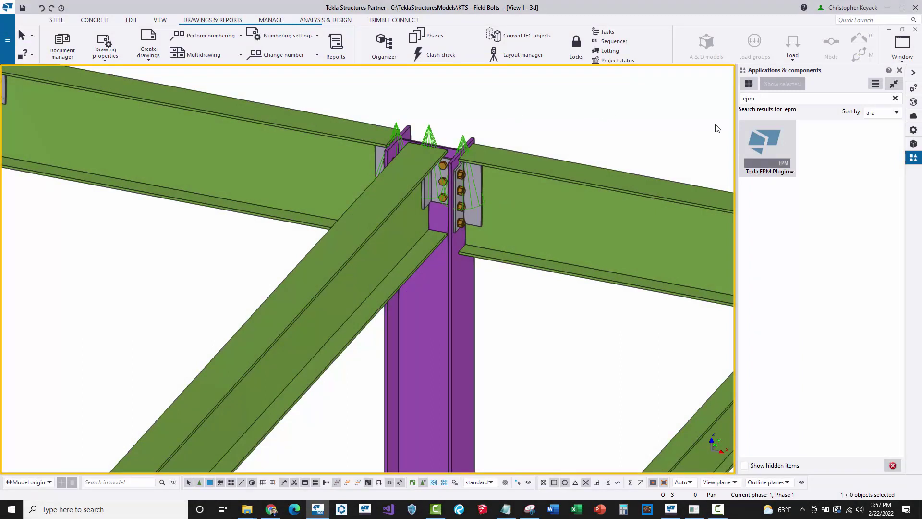
double_click(770, 144)
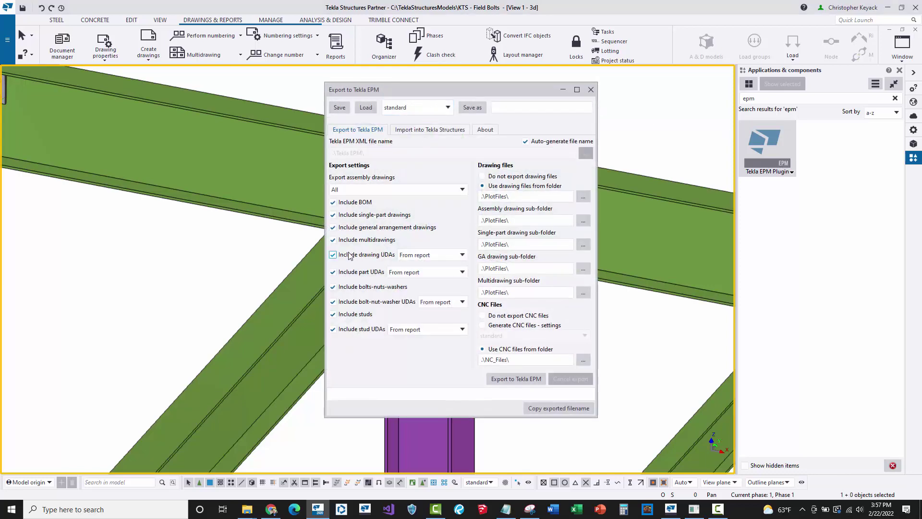
left_click(351, 288)
left_click(352, 303)
left_click(372, 289)
left_click(348, 305)
left_click(590, 90)
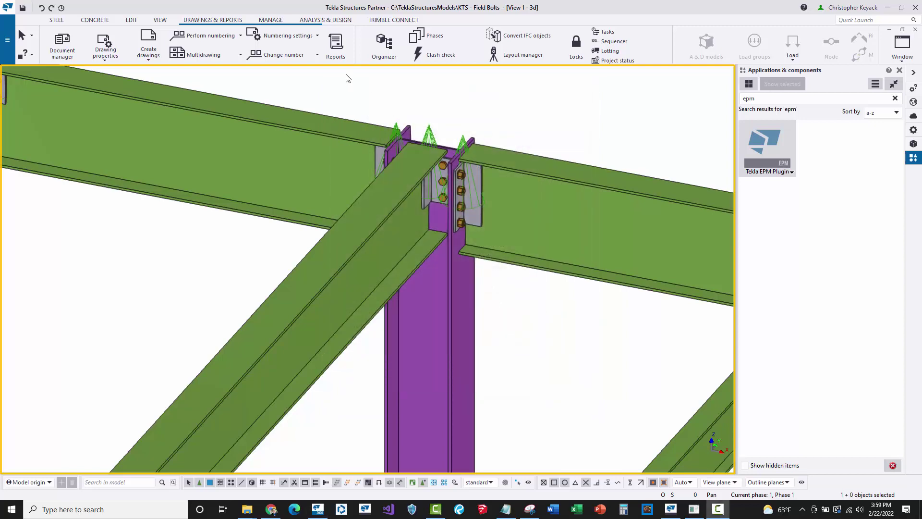
left_click(336, 48)
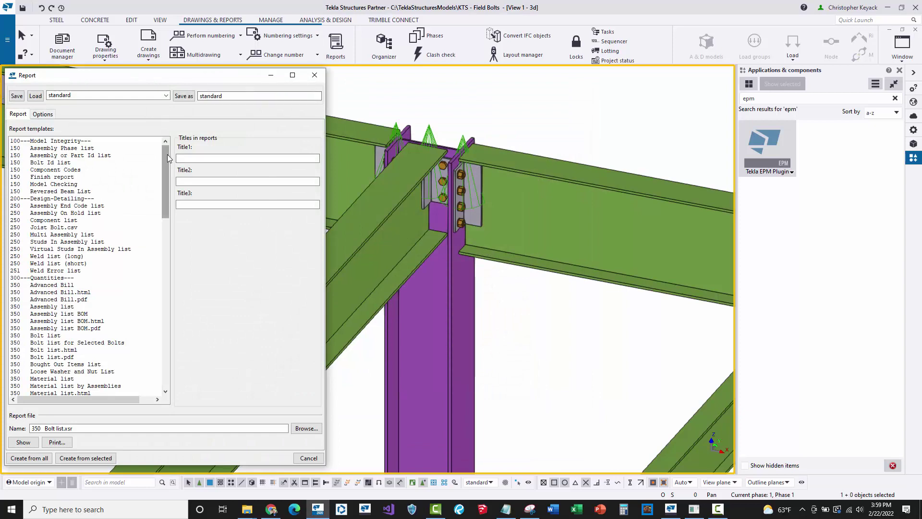
left_click_drag(167, 154, 165, 262)
left_click(72, 255)
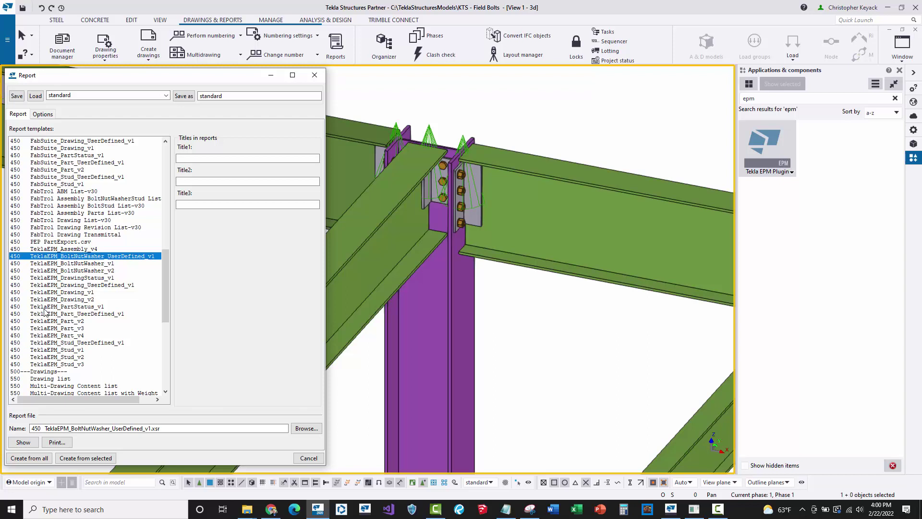
left_click(50, 271)
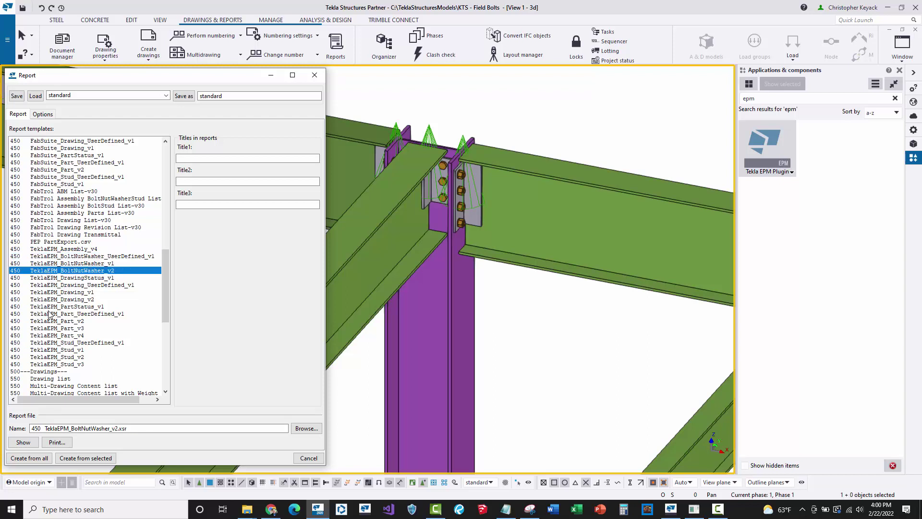
left_click(112, 427)
left_click_drag(118, 426, 28, 427)
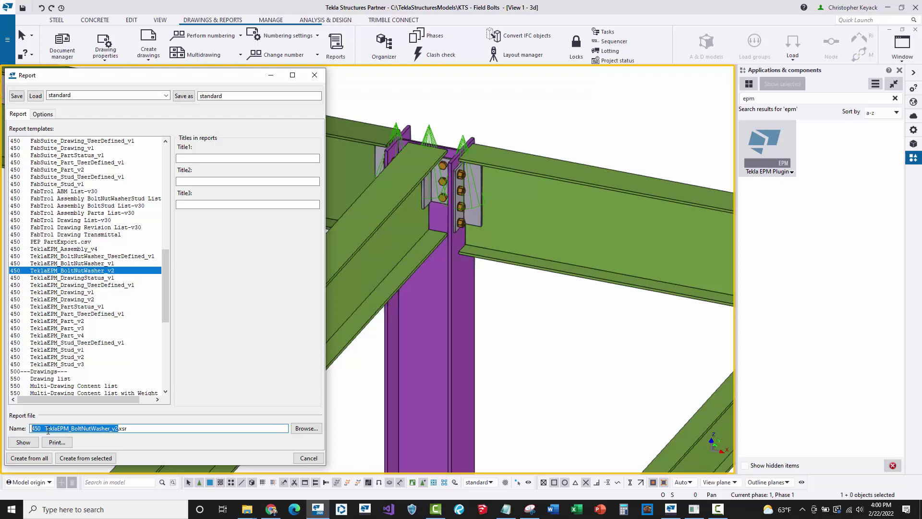
right_click(48, 428)
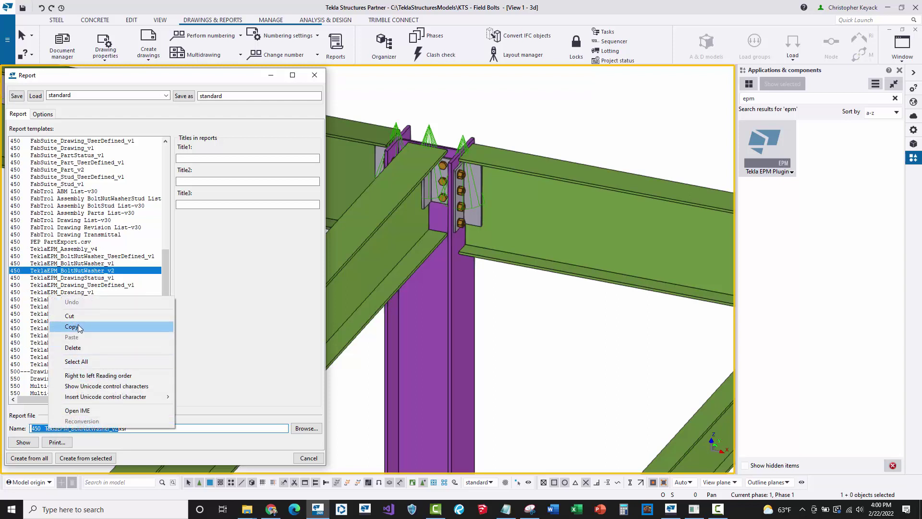
left_click(72, 326)
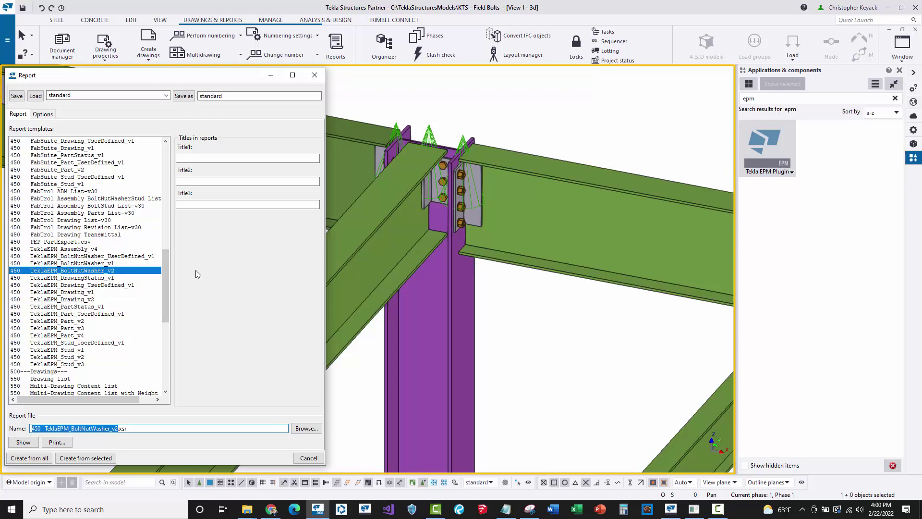
left_click(314, 76)
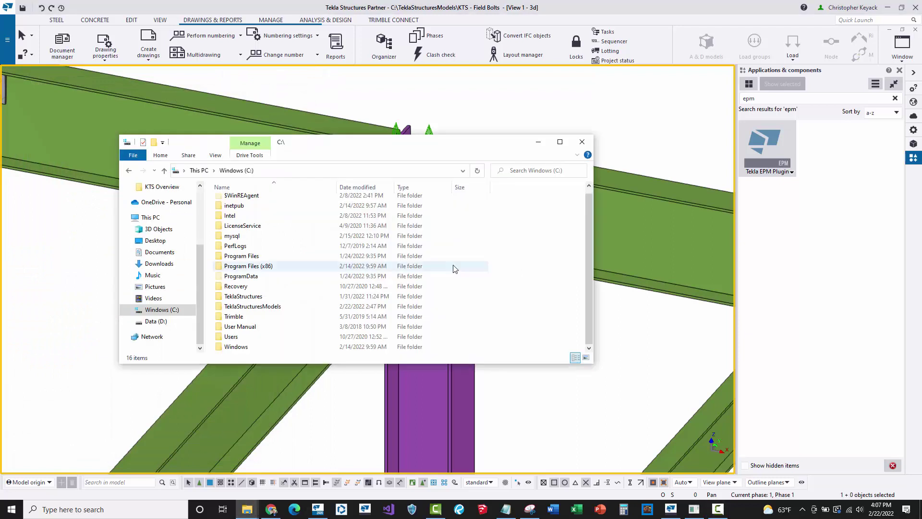
Browse to ProgramData\TeklaStructures\2020.0\Environments in File Explorer.
left_click(247, 297)
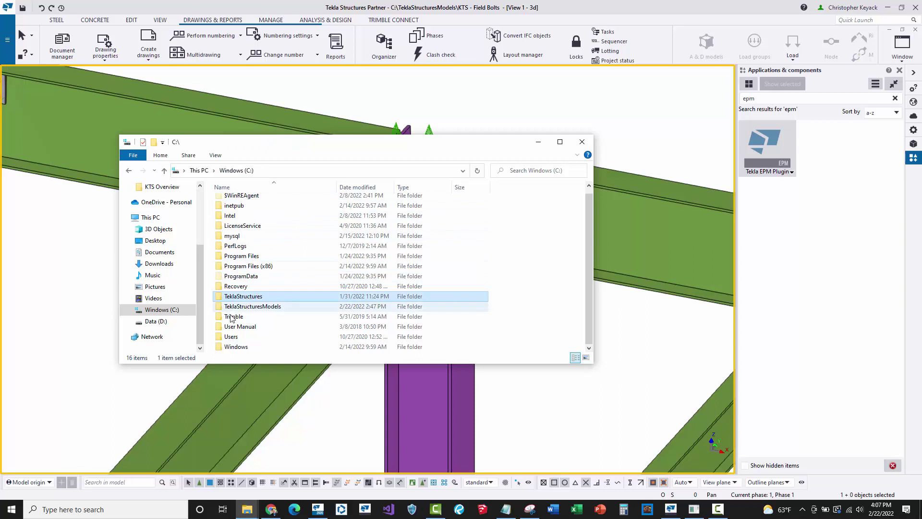
left_click(244, 277)
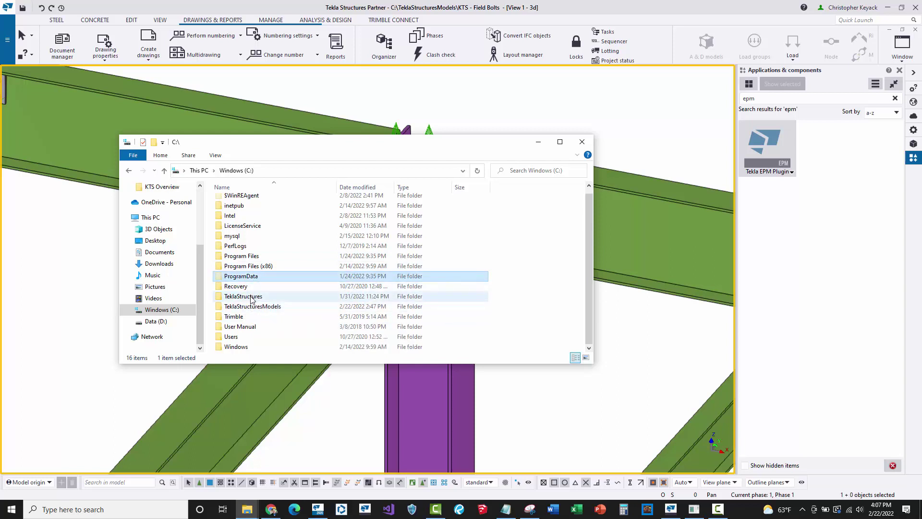
double_click(251, 297)
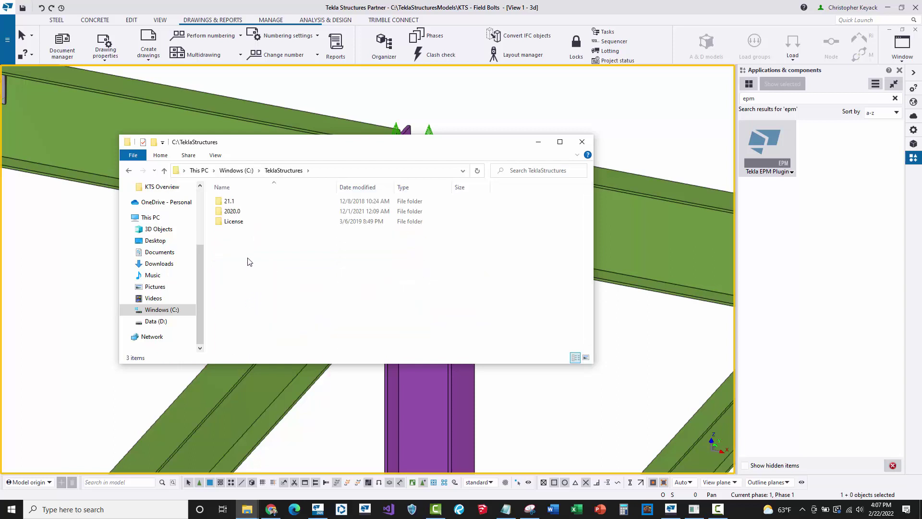
double_click(248, 212)
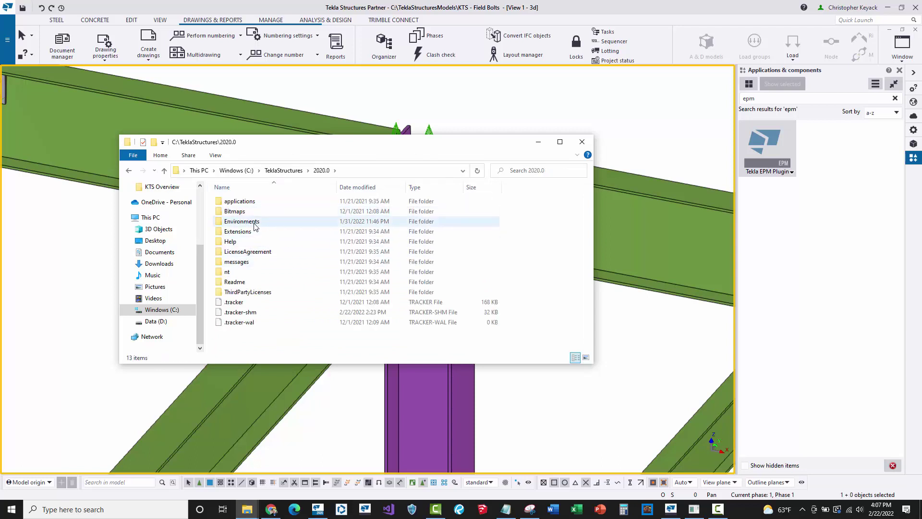
double_click(242, 221)
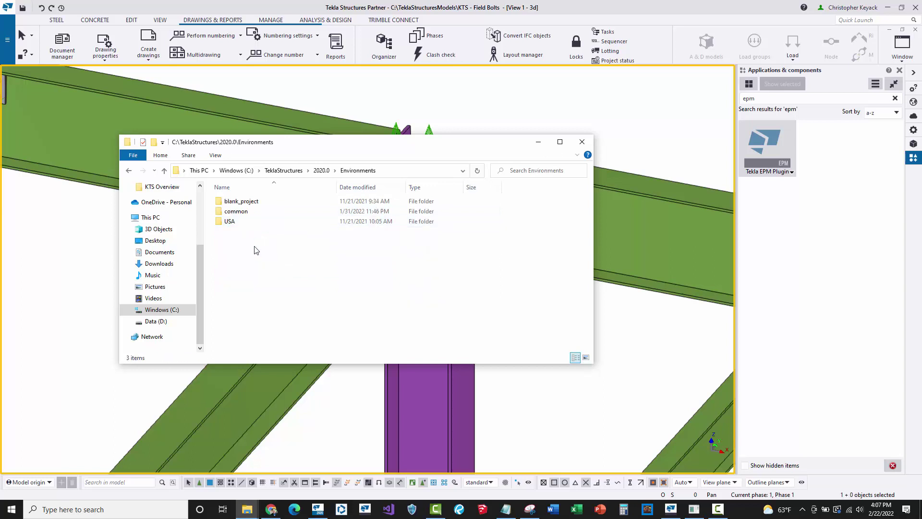
left_click(245, 211)
left_click(236, 222)
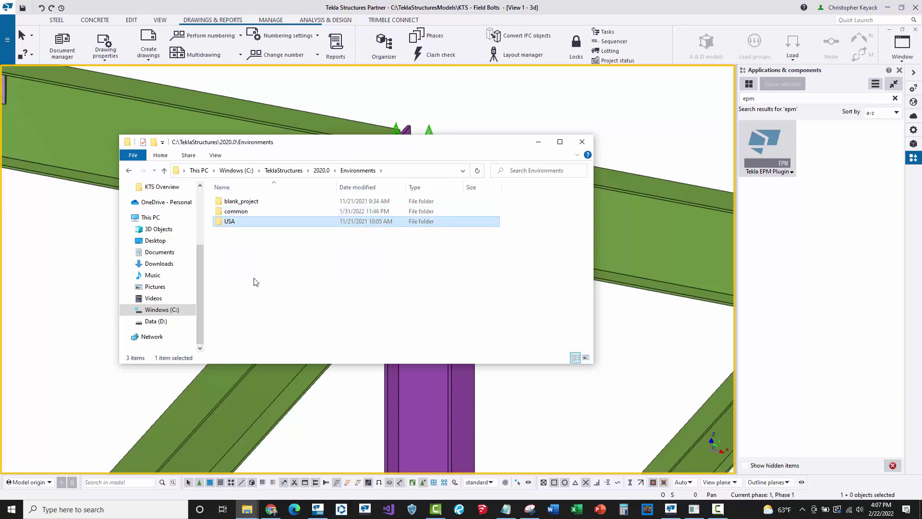
left_click(256, 282)
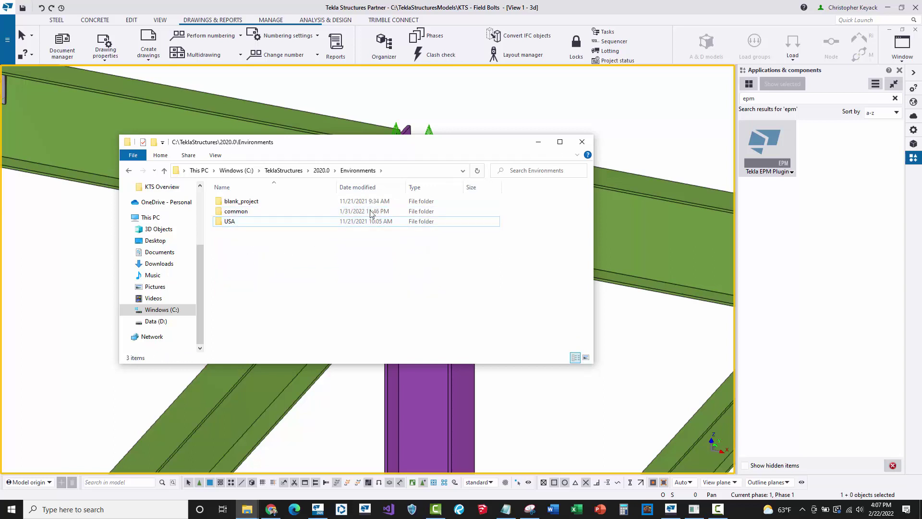
Search Environments for '450 TeklaEPM_BoltNutWasher_v2' and select the USA copy.
left_click(523, 172)
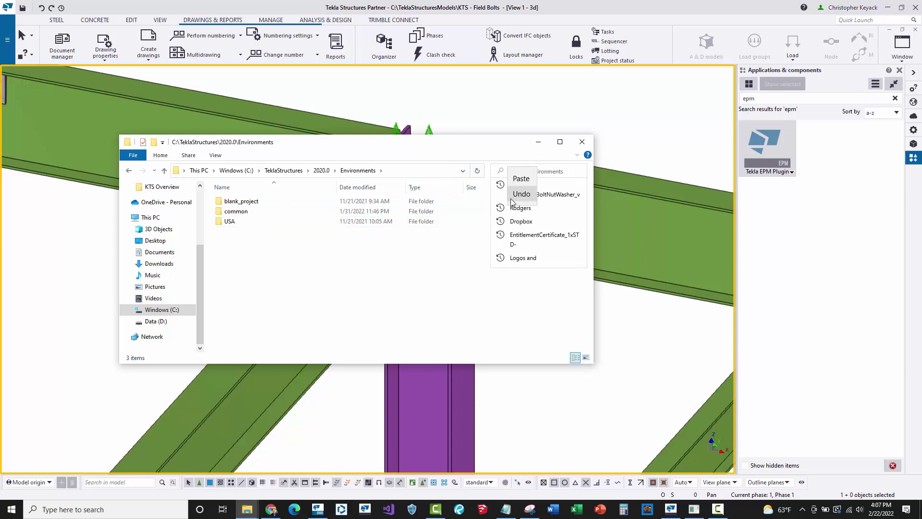
left_click(526, 187)
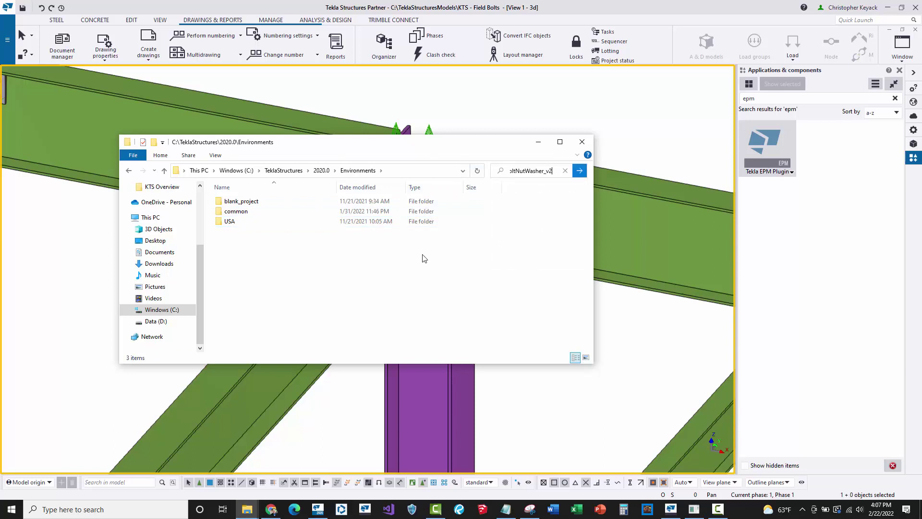
left_click(504, 242)
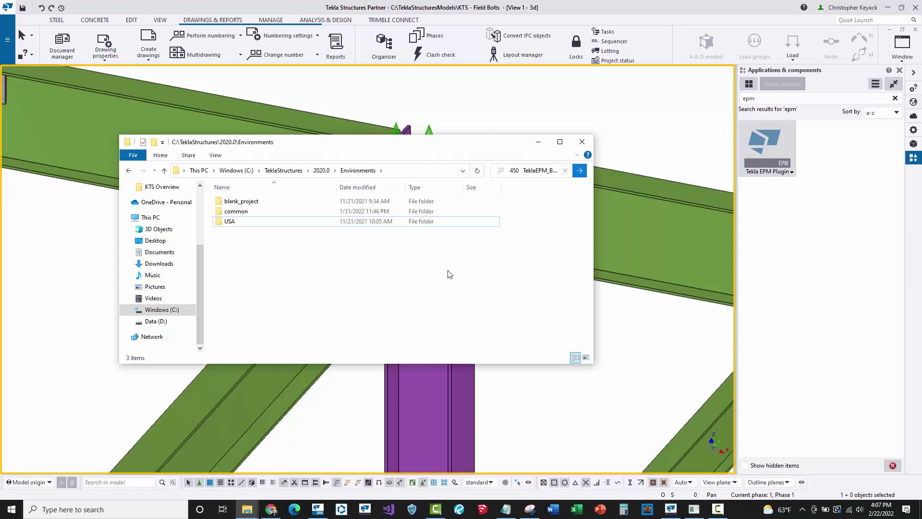
left_click(580, 171)
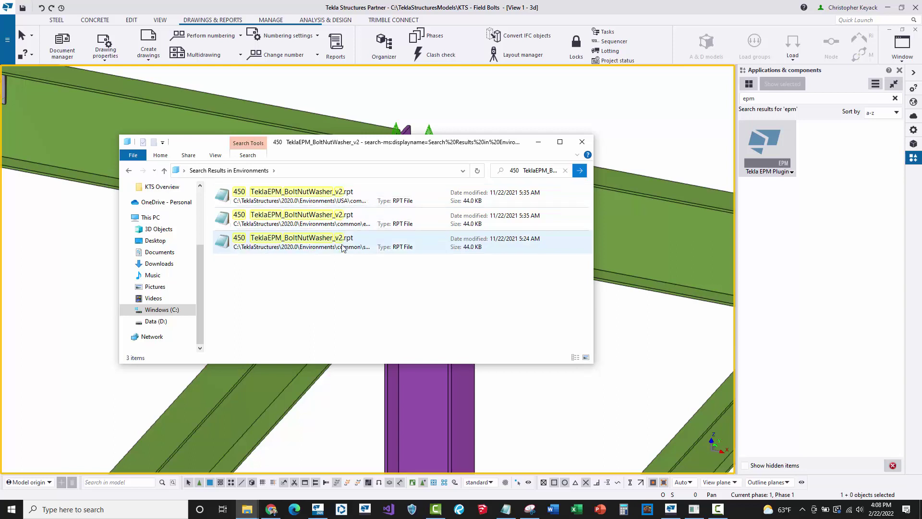
left_click(346, 196)
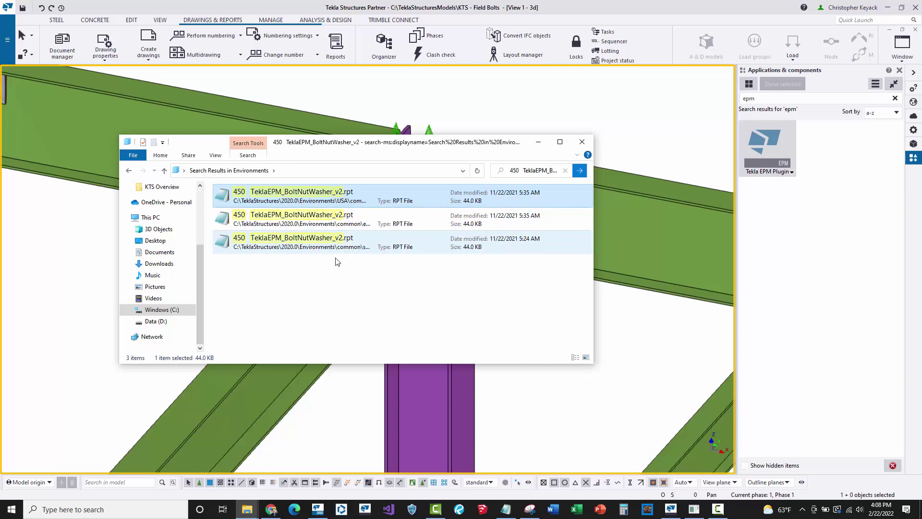
Jump to the USA copy's file location and scroll through the Reports folder.
right_click(341, 201)
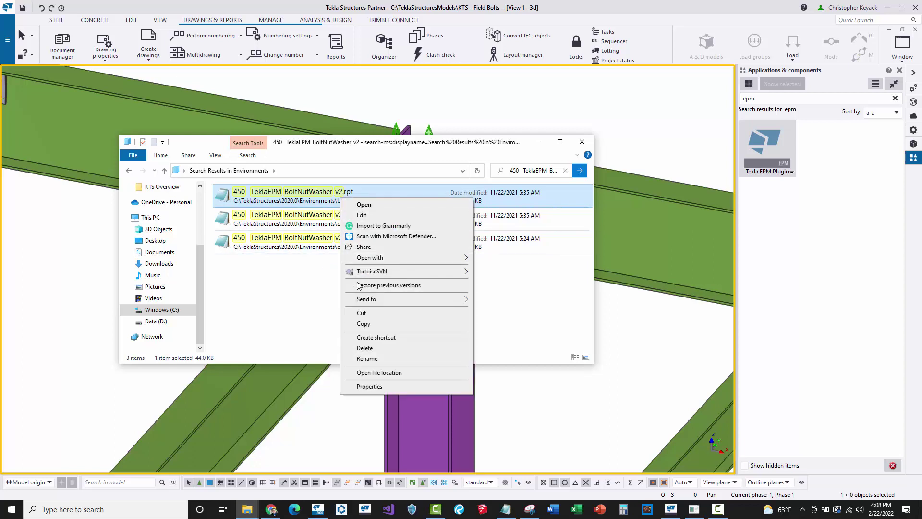
left_click(373, 372)
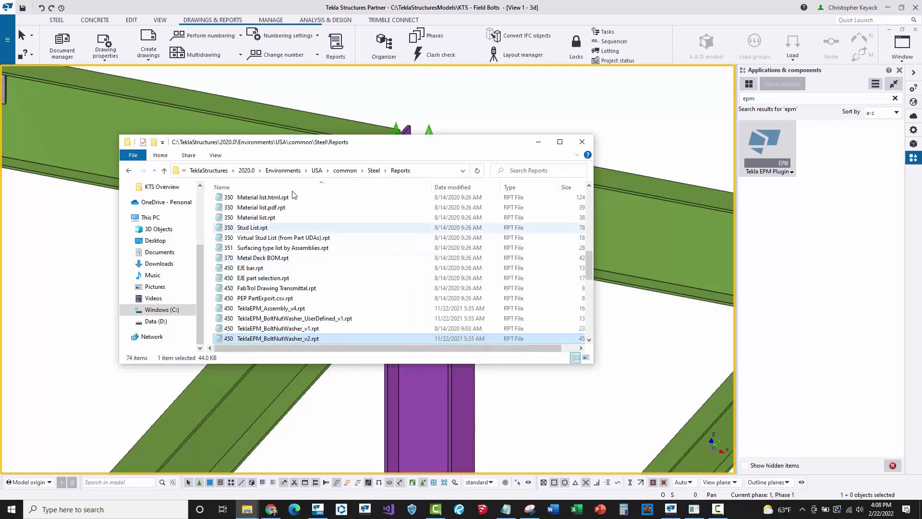
scroll(288, 259, "down", 1)
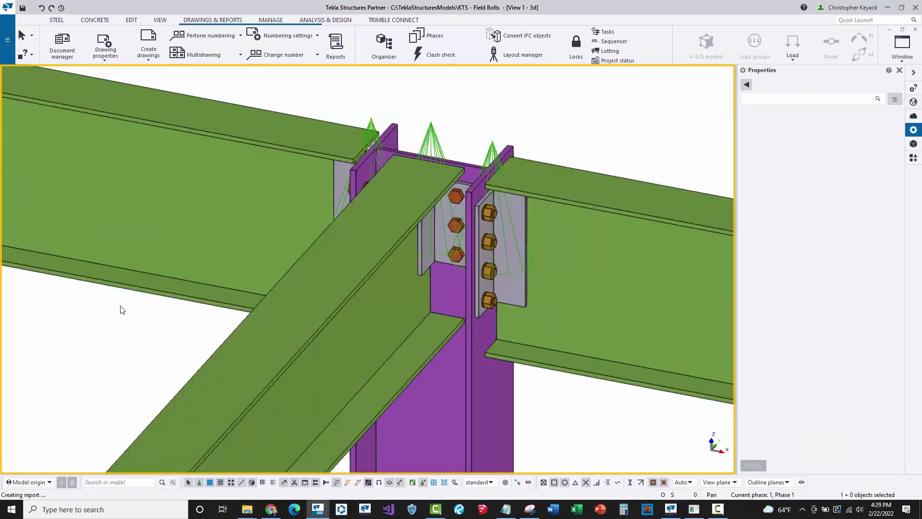
Launch the Template Editor from the File > Editors menu.
left_click(8, 50)
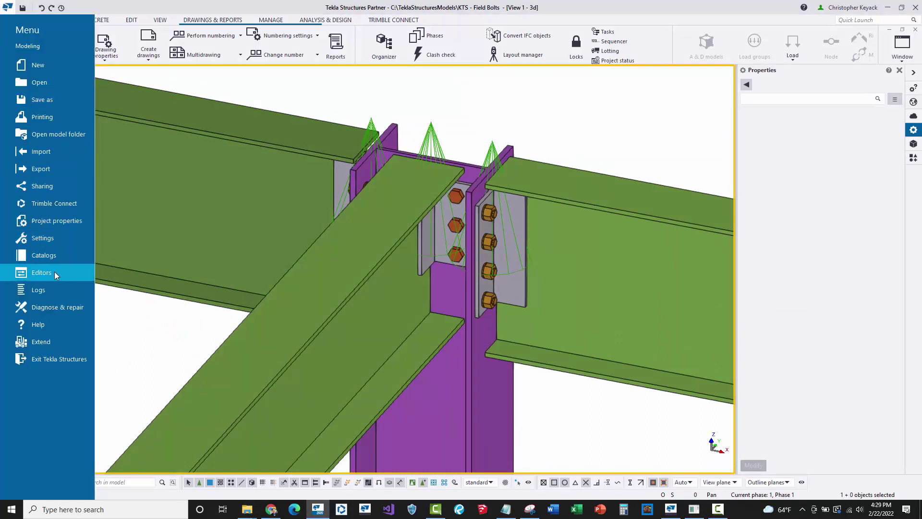
mouse_move(55, 274)
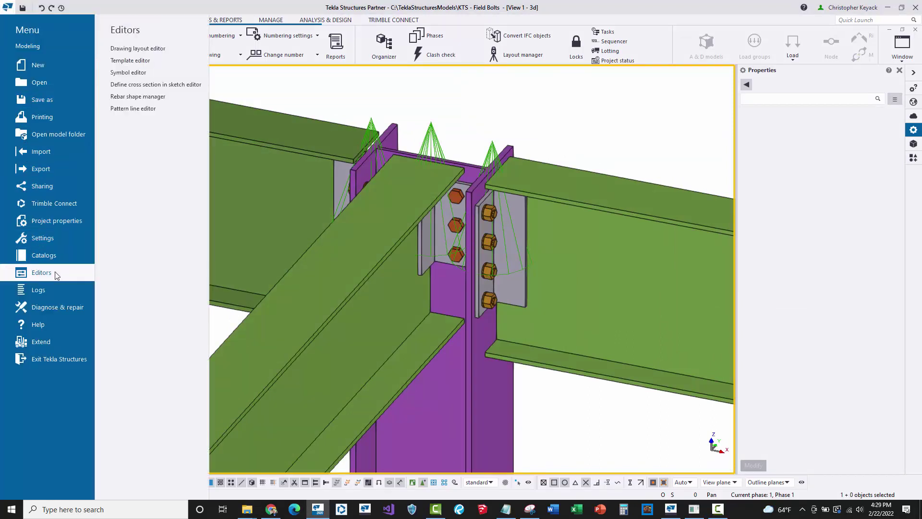
left_click(161, 60)
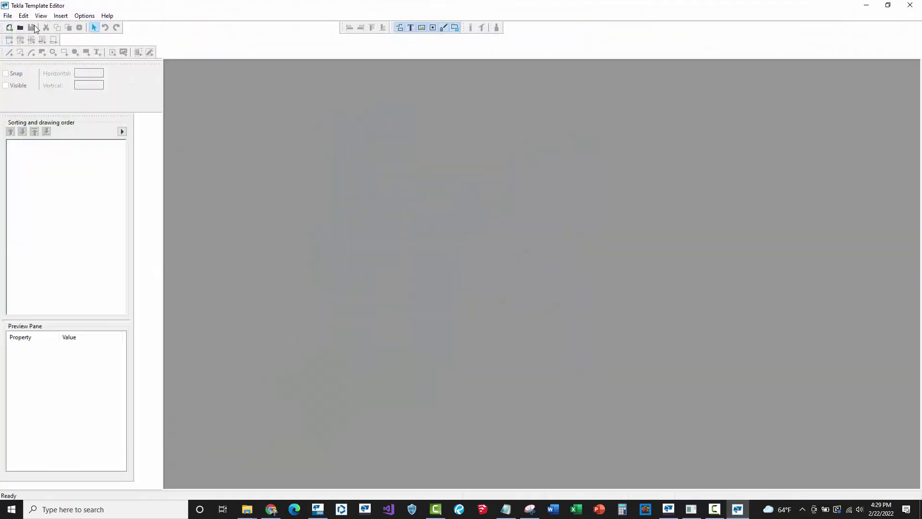
Open 450 TeklaEPM_BoltNutWasher_v2.rpt from USA\common\Steel\Reports.
left_click(8, 16)
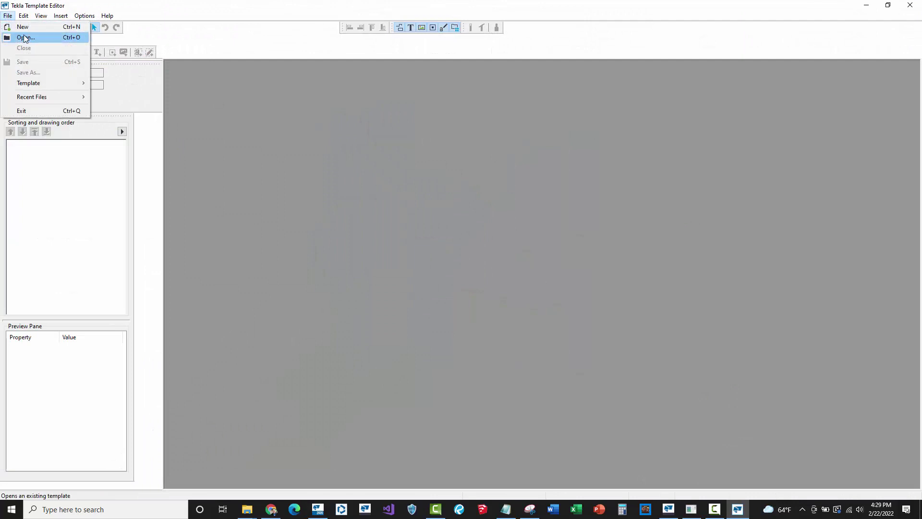
left_click(21, 37)
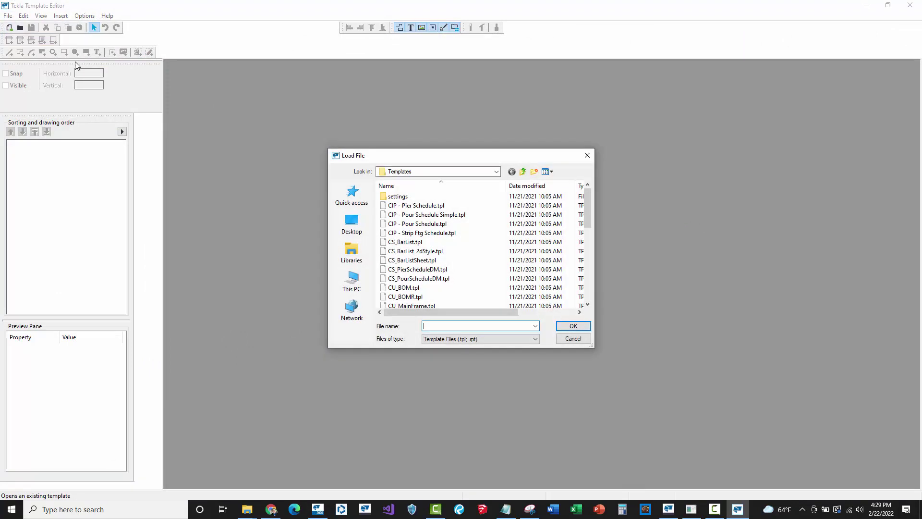
left_click(497, 172)
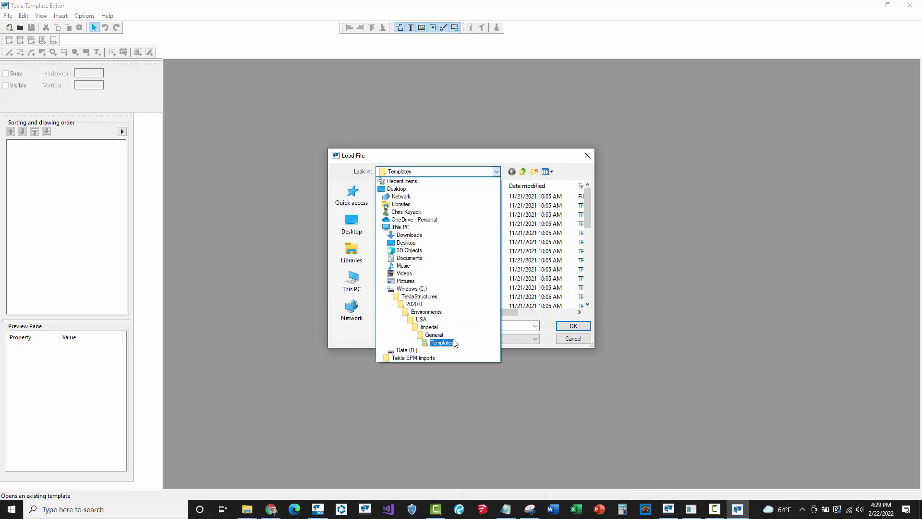
left_click(425, 321)
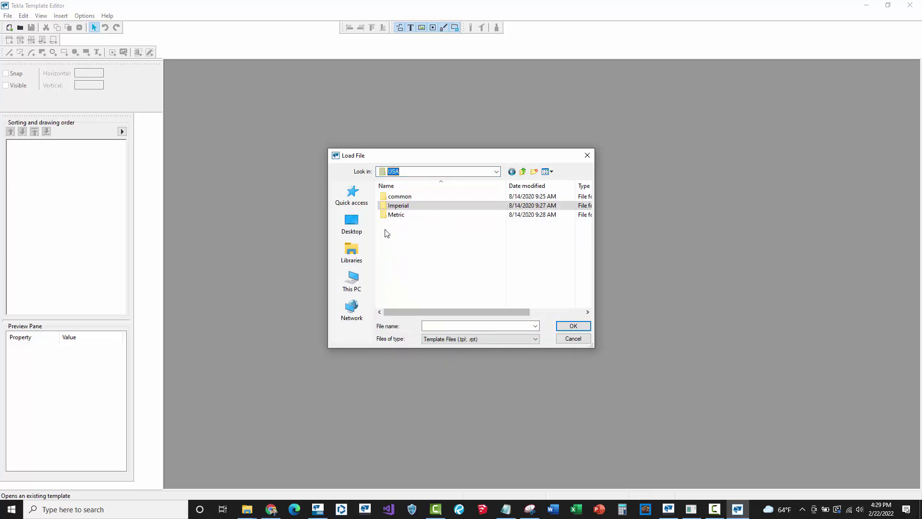
double_click(404, 197)
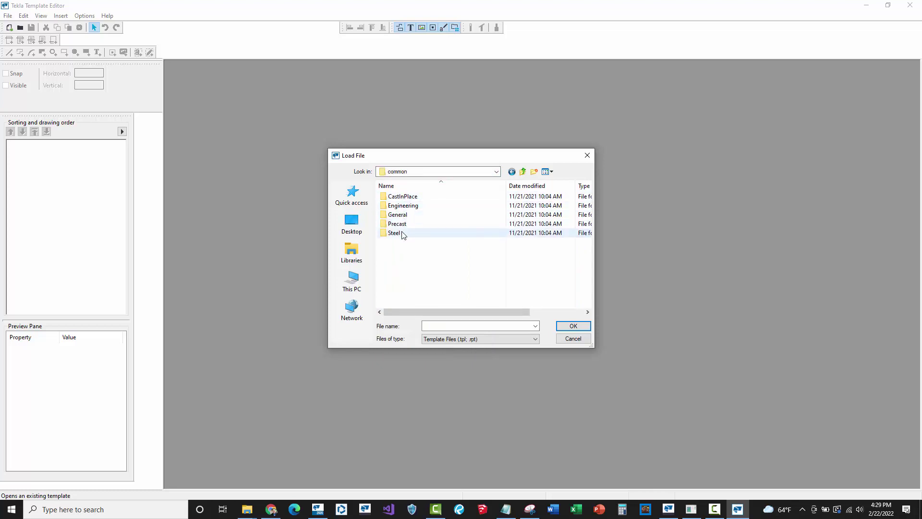
left_click(410, 237)
double_click(411, 234)
double_click(413, 232)
scroll(414, 253, "down", 3)
scroll(414, 253, "down", 10)
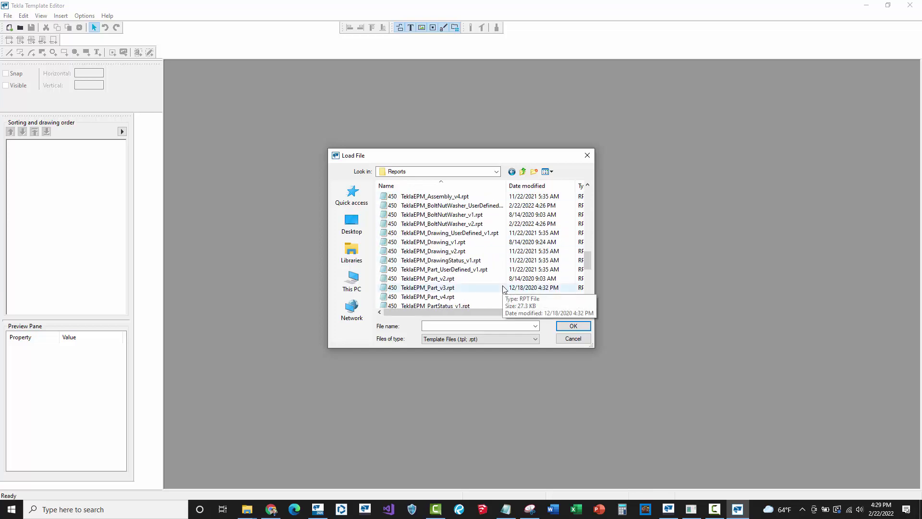
left_click(468, 224)
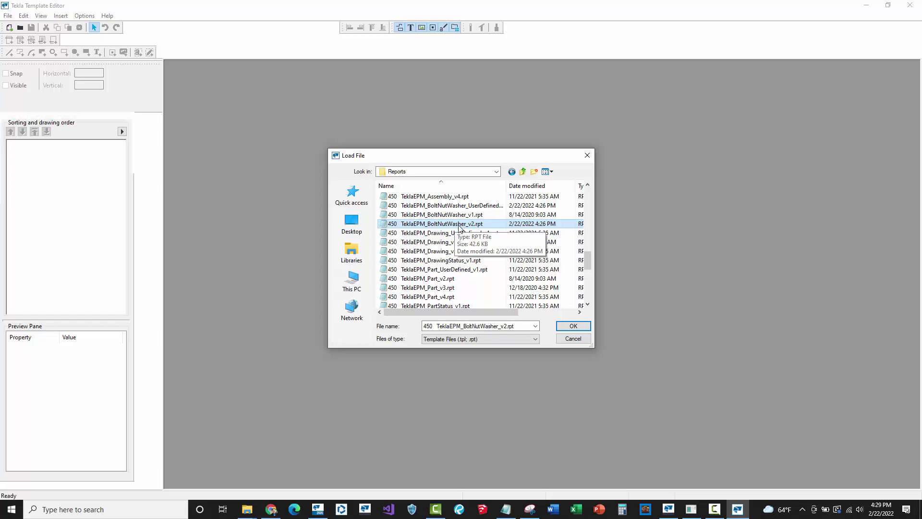
double_click(456, 225)
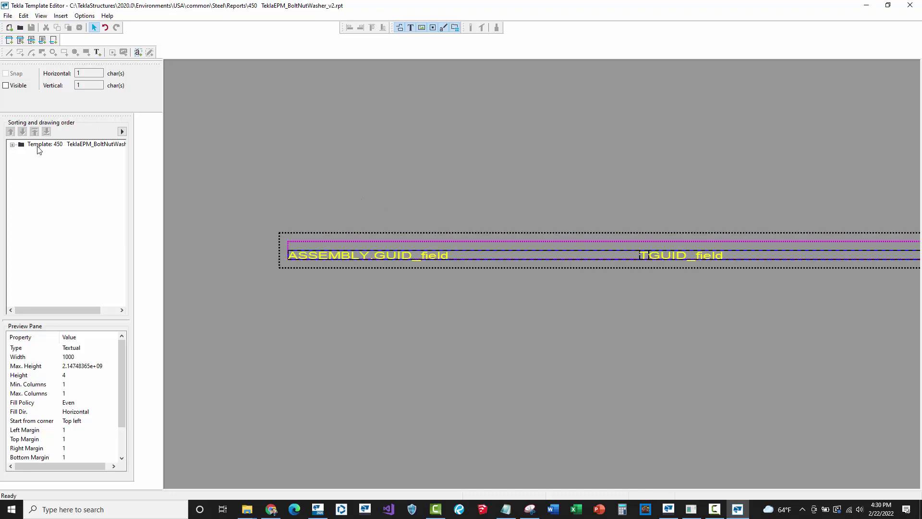
Inspect the BOLT row's properties (1000 wide, 4 high, no rule) and cancel.
left_click(13, 145)
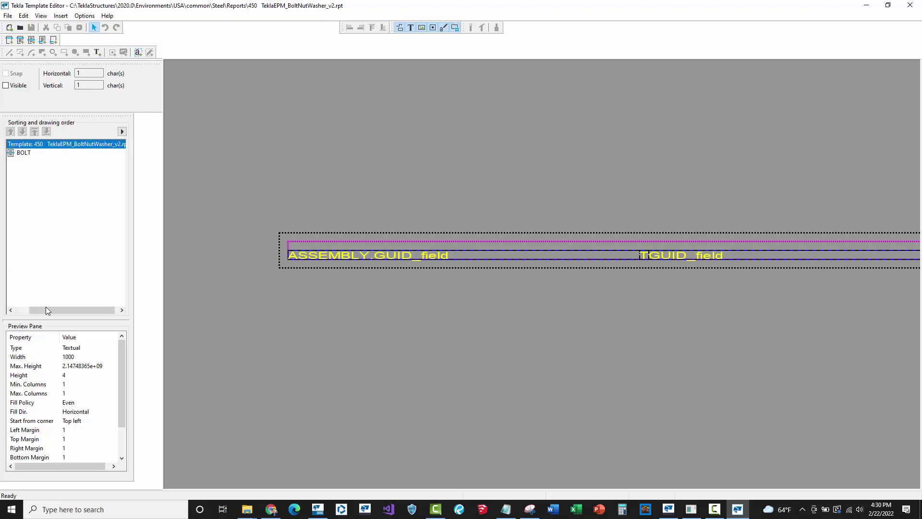
left_click_drag(48, 311, 28, 312)
left_click(41, 153)
right_click(45, 154)
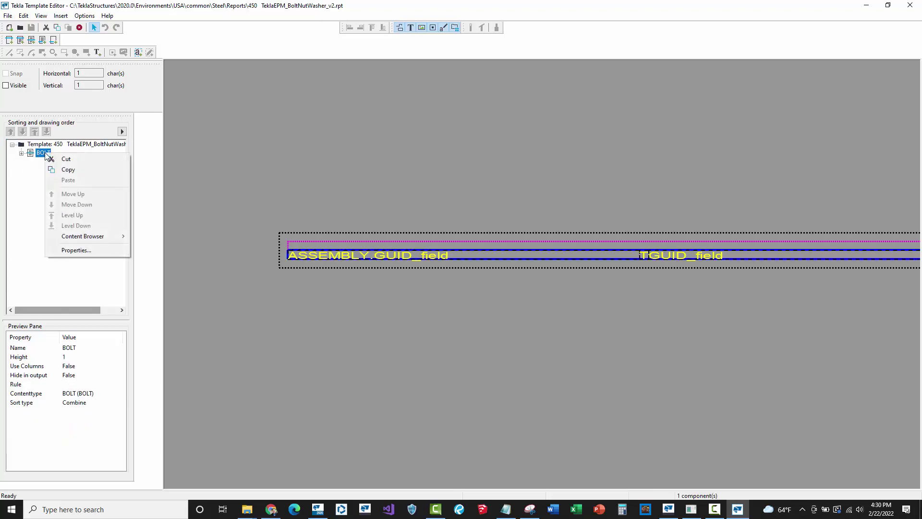
left_click(70, 250)
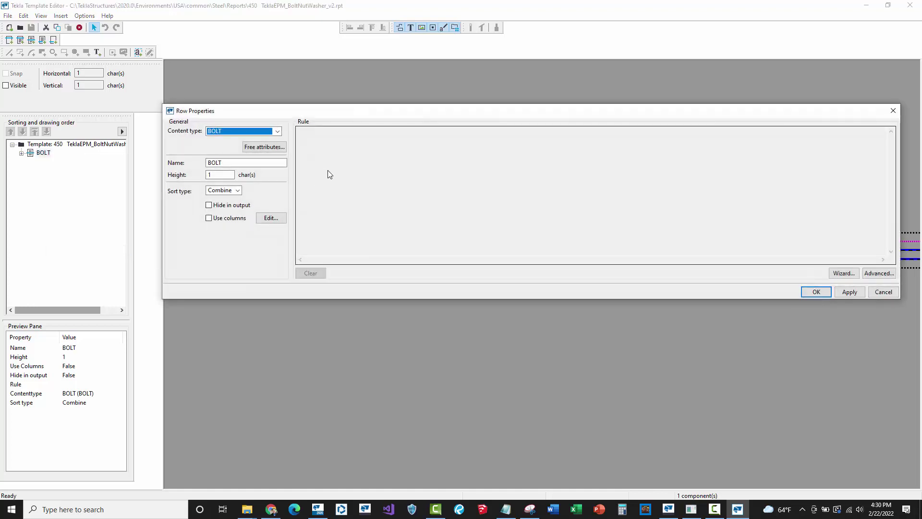
left_click(873, 293)
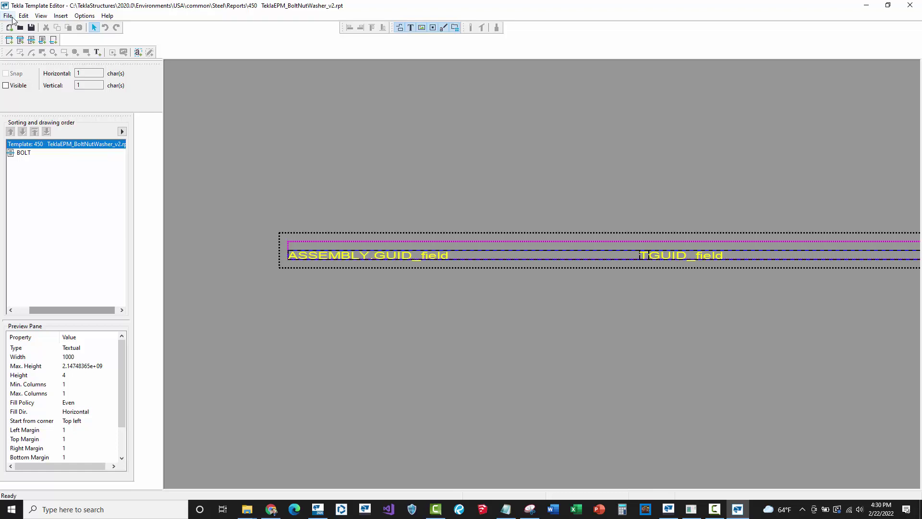
Save 450 TeklaEPM_BoltNutWasher_v2.rpt into C:\TeklaStructuresModels\KTS - Field Bolts.
left_click(9, 16)
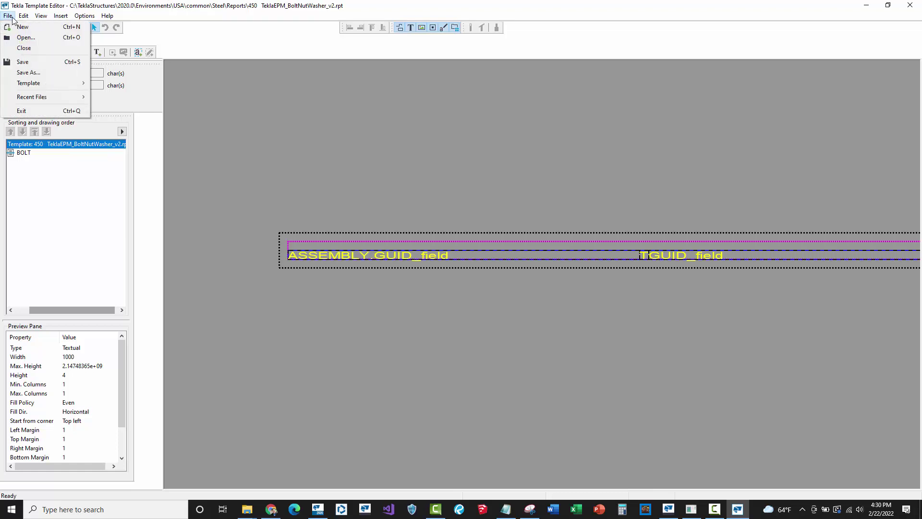
left_click(39, 73)
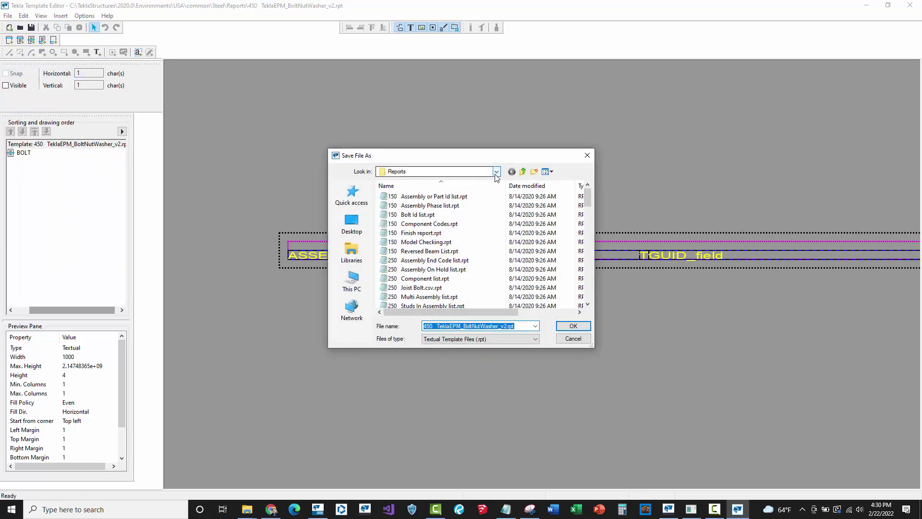
left_click(496, 174)
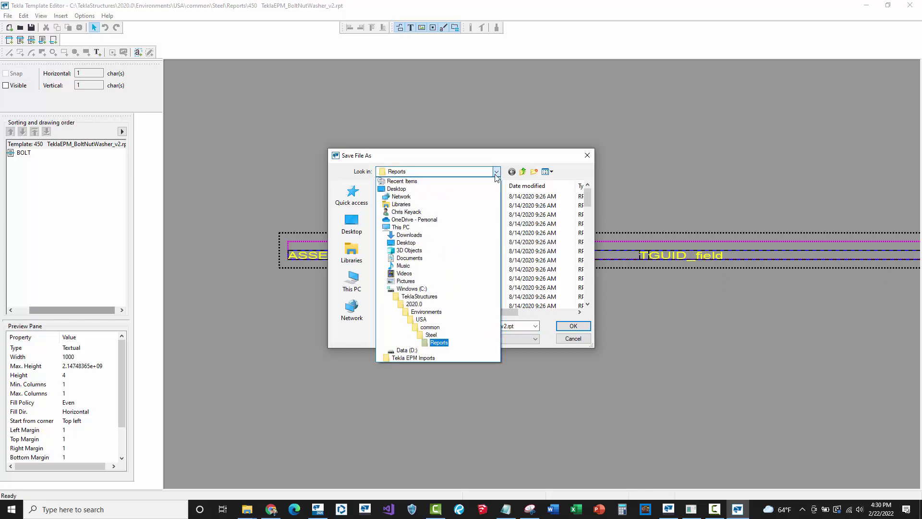
left_click(429, 288)
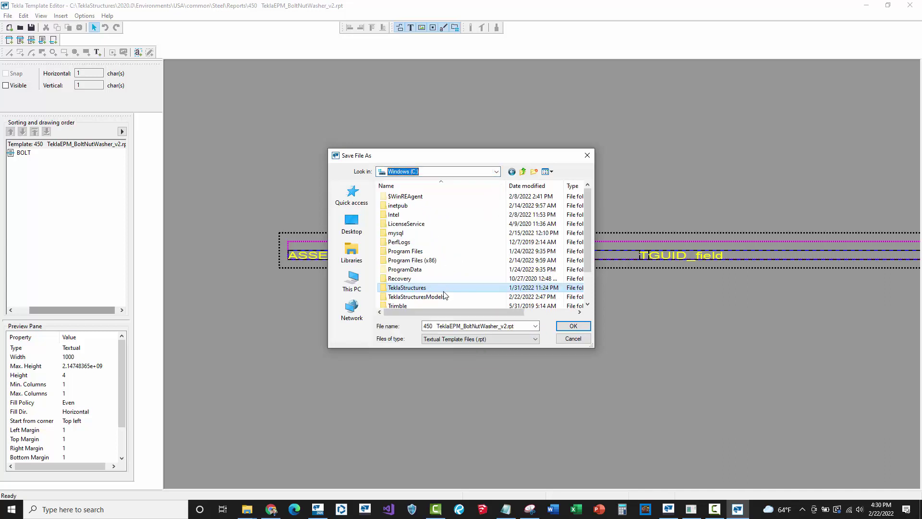
double_click(432, 294)
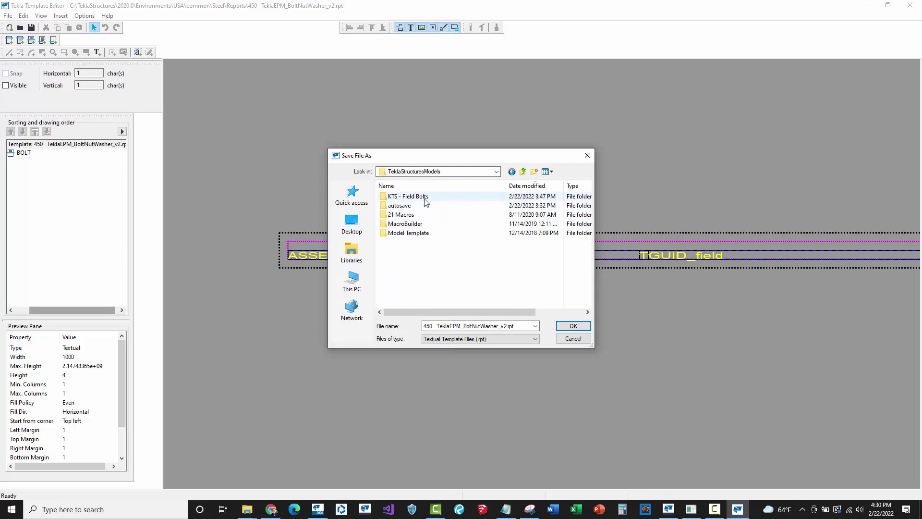
double_click(408, 197)
scroll(425, 270, "down", 1)
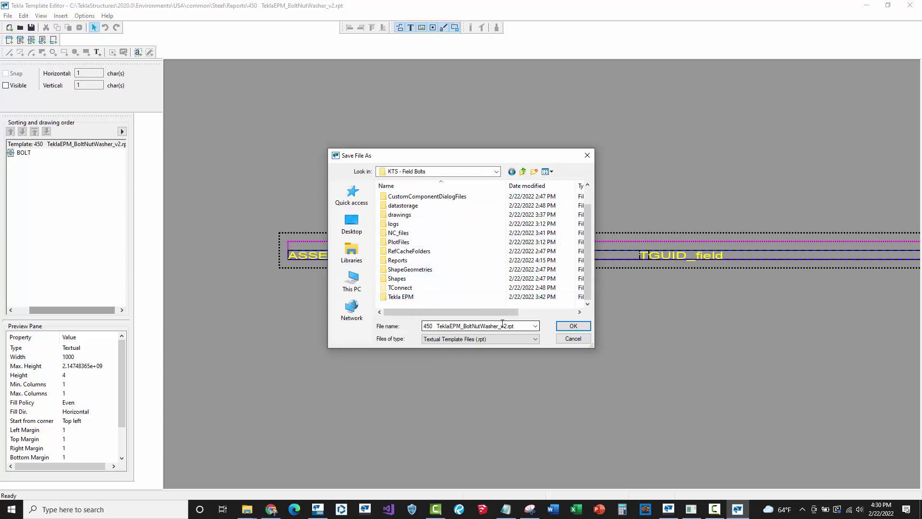
left_click(565, 326)
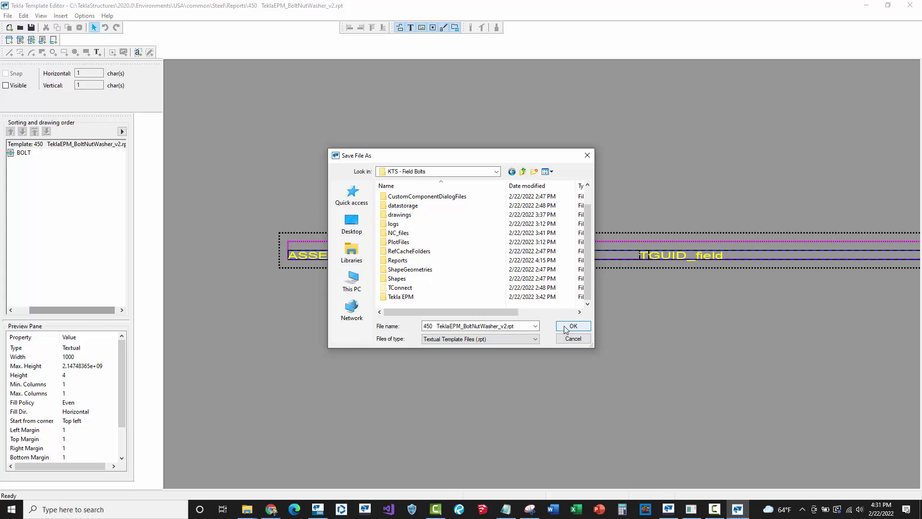
left_click(571, 326)
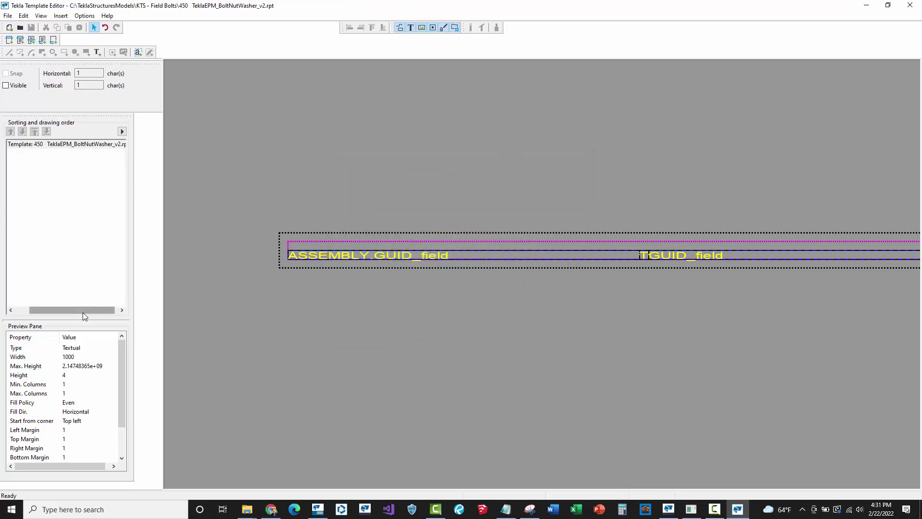
Open the Row Properties of the template's BOLT row.
left_click_drag(77, 309, 62, 310)
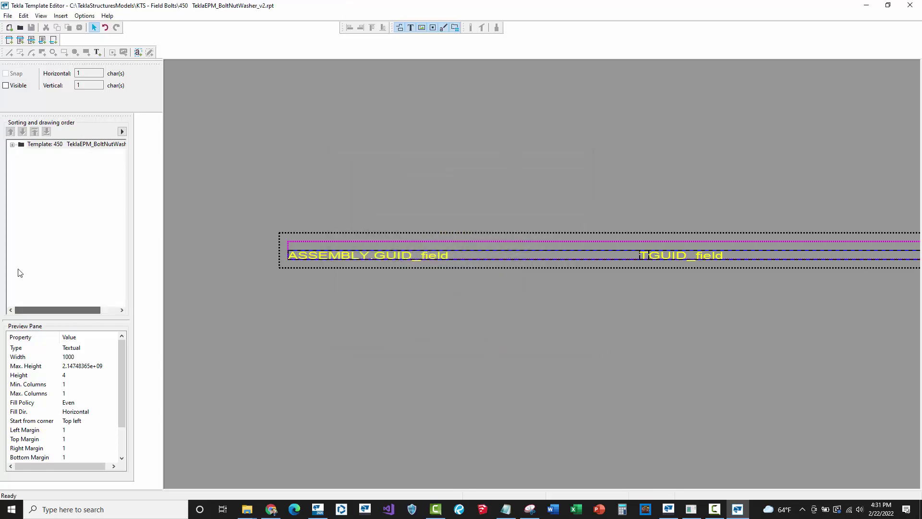
left_click(11, 144)
left_click(42, 152)
double_click(45, 153)
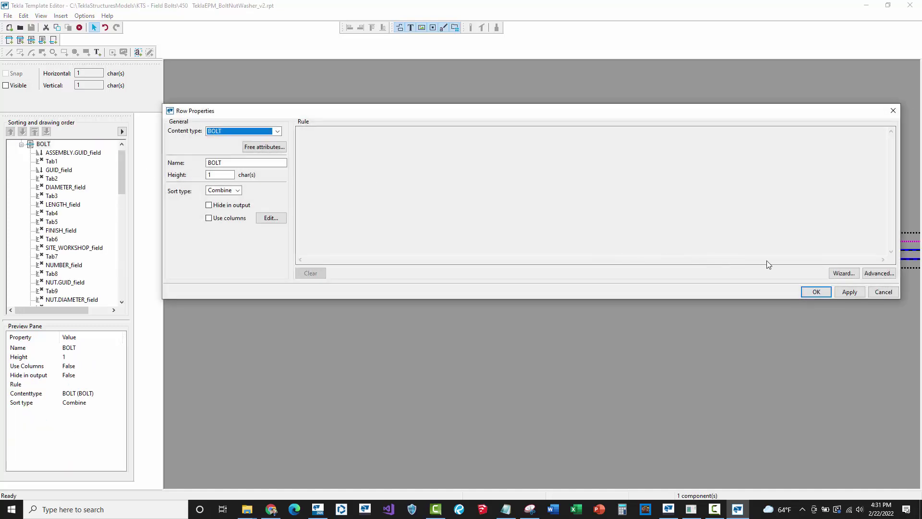
Build a wizard rule: SITE_WORKSHOP does not equal "Site".
left_click(844, 273)
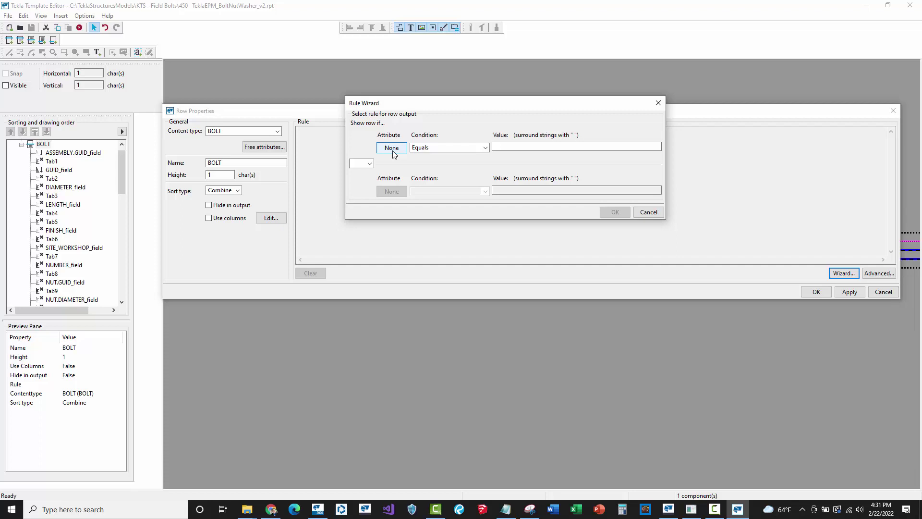
left_click(403, 152)
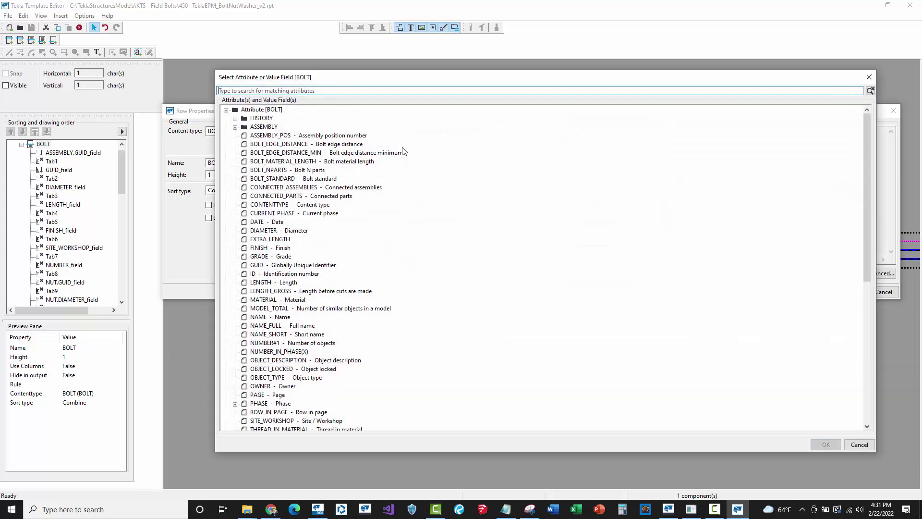
scroll(322, 215, "down", 9)
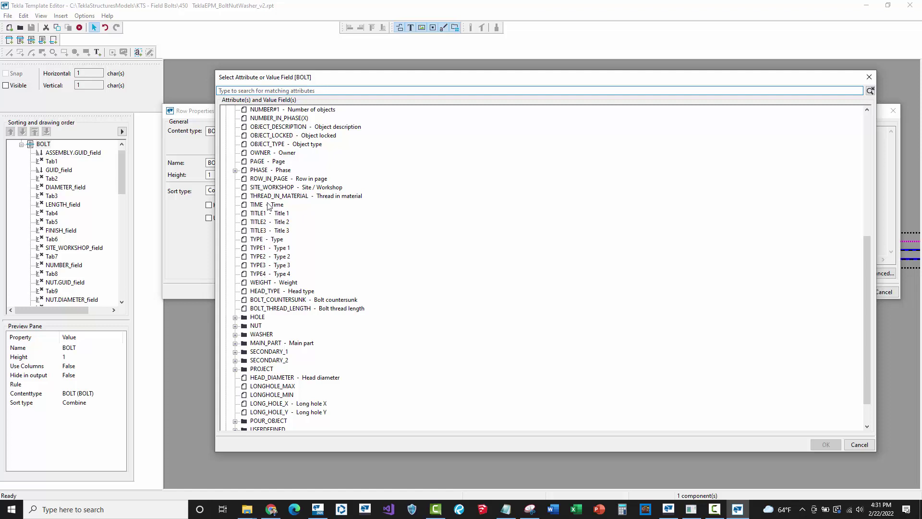
left_click(269, 188)
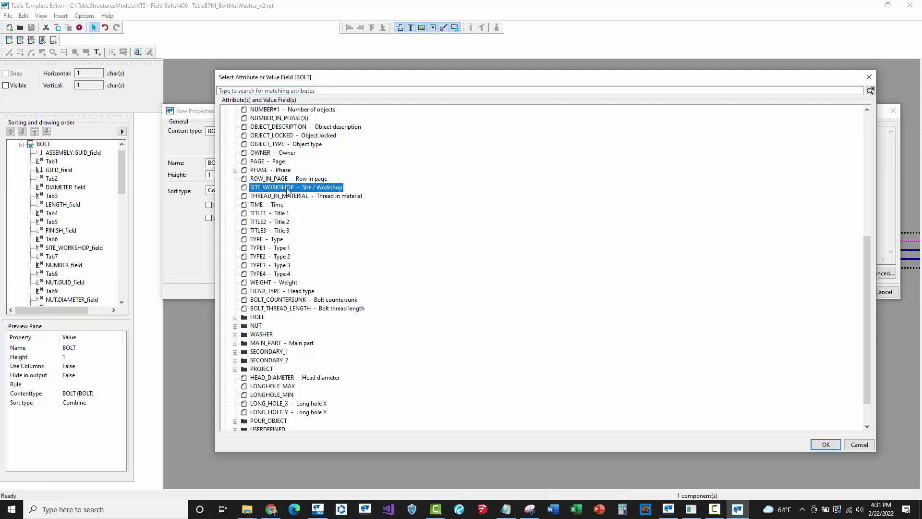
double_click(287, 190)
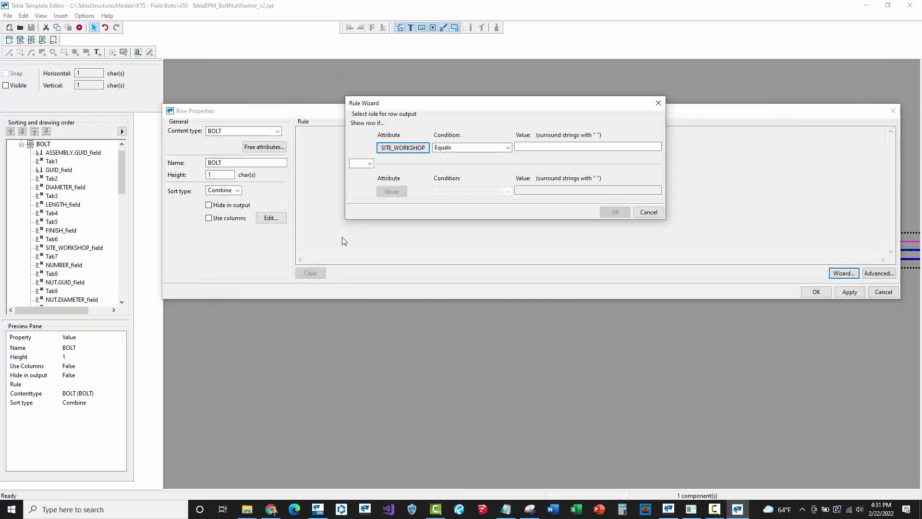
left_click(488, 149)
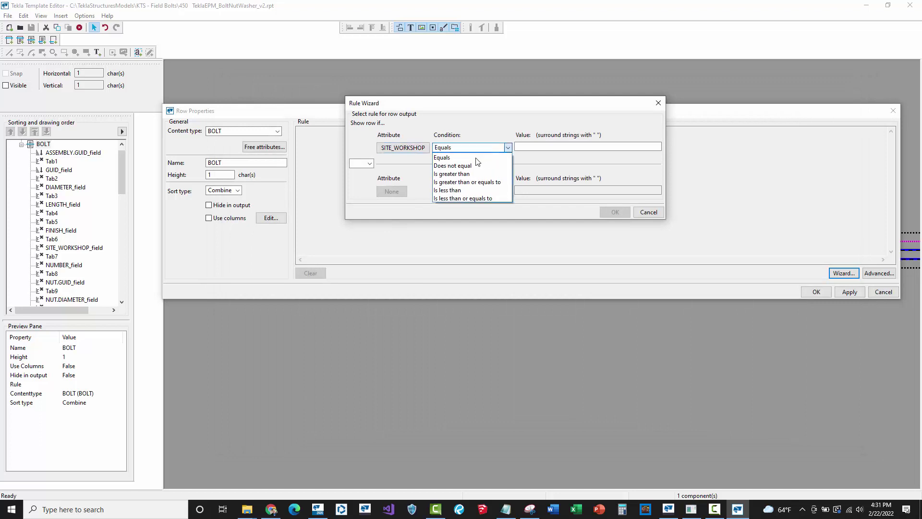
left_click(478, 162)
left_click(528, 146)
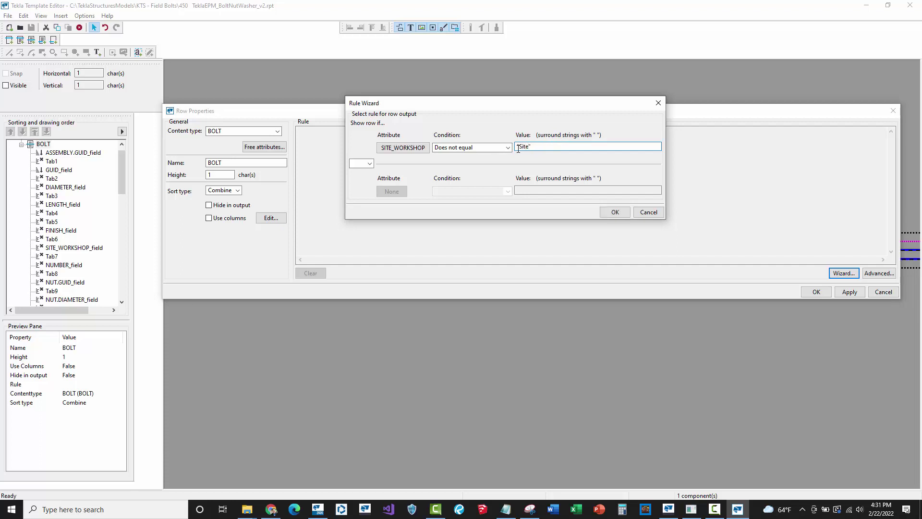
left_click(610, 212)
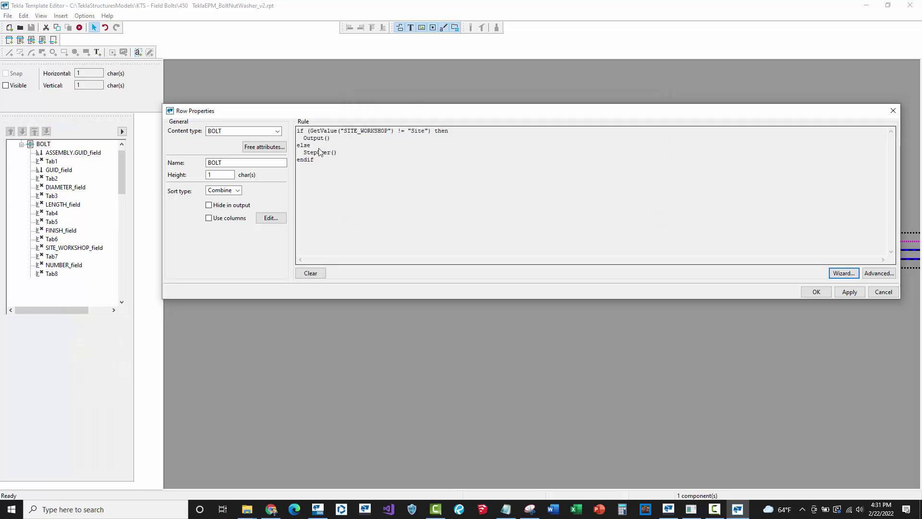
Save the BOLT rule, then open 450 TeklaEPM_BoltNutWasher_UserDefined_v1.rpt from Reports.
left_click(815, 293)
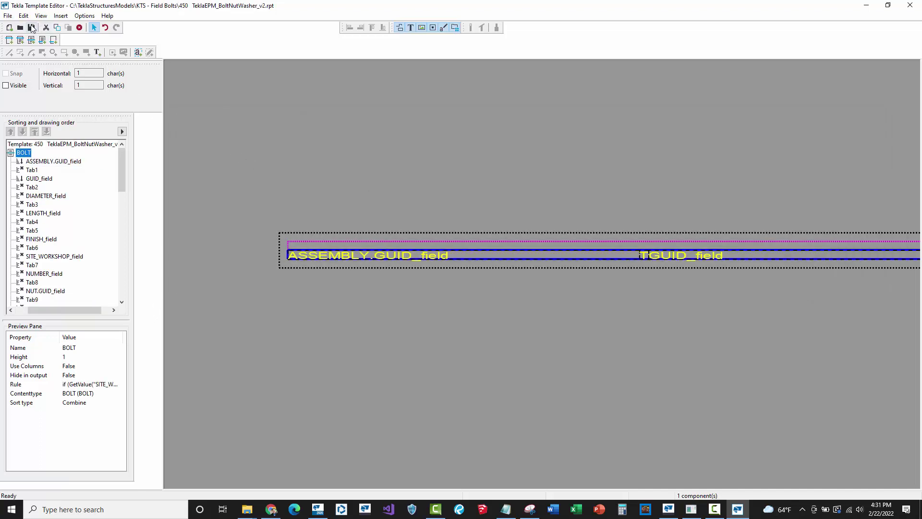
left_click(32, 28)
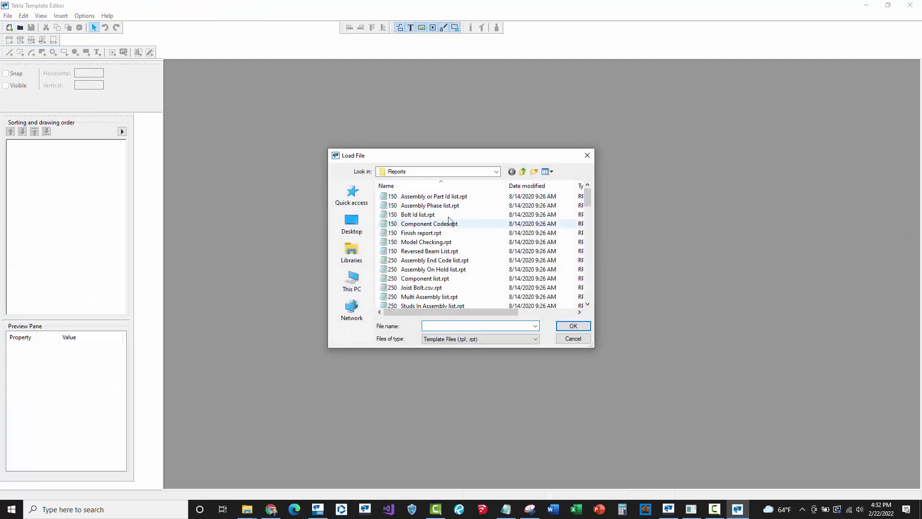
left_click(496, 172)
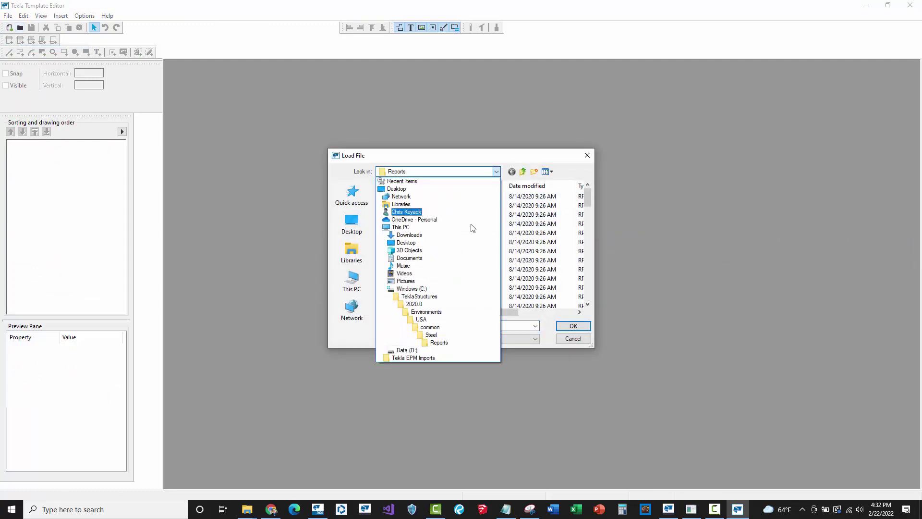
left_click(454, 346)
scroll(434, 247, "down", 3)
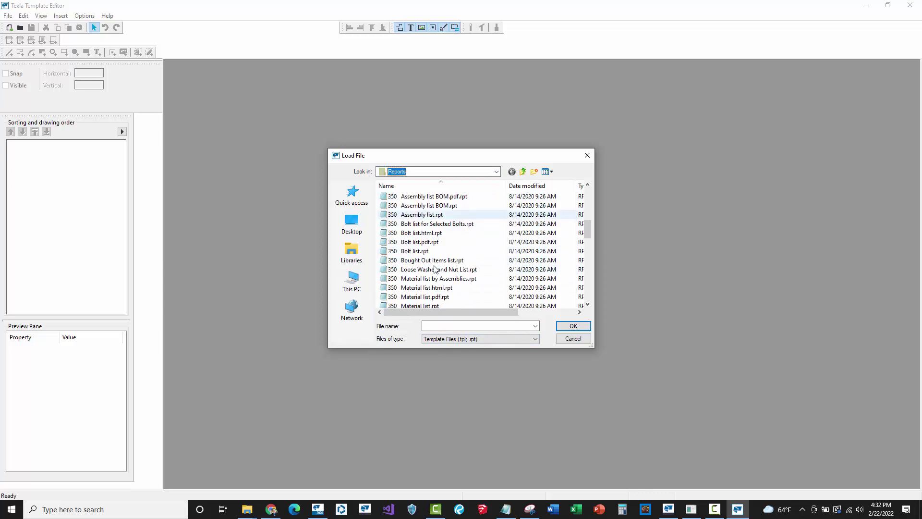
scroll(435, 268, "down", 6)
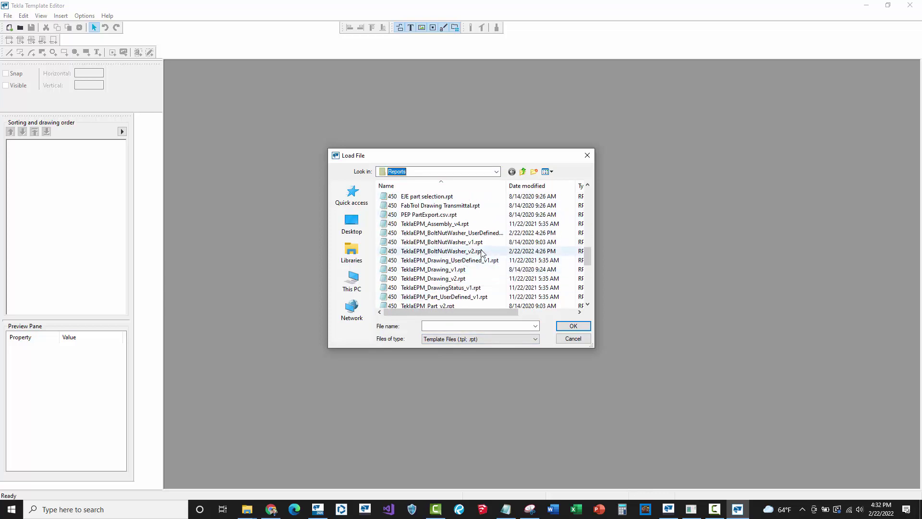
left_click(486, 233)
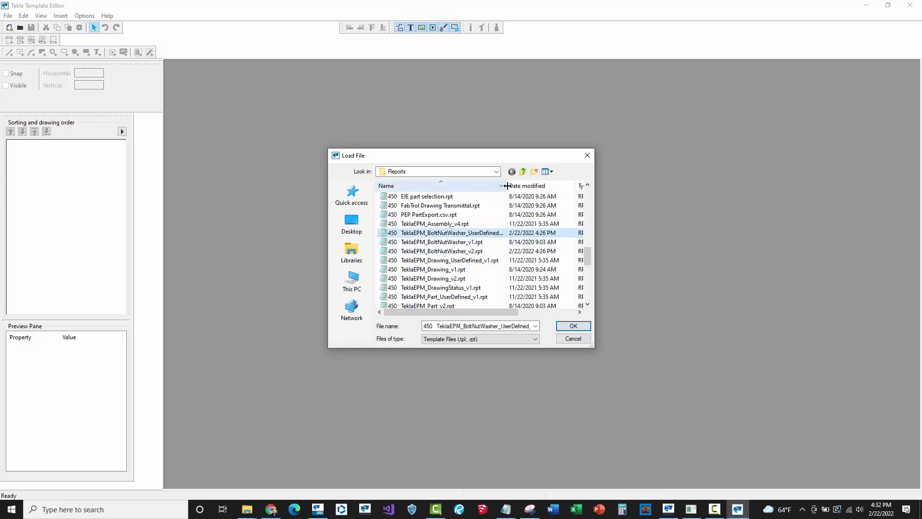
left_click_drag(508, 186, 535, 186)
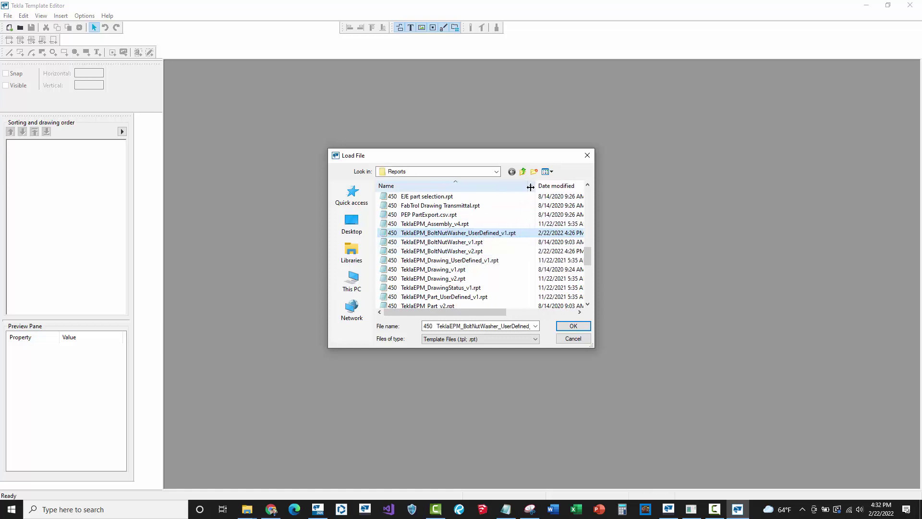
double_click(486, 234)
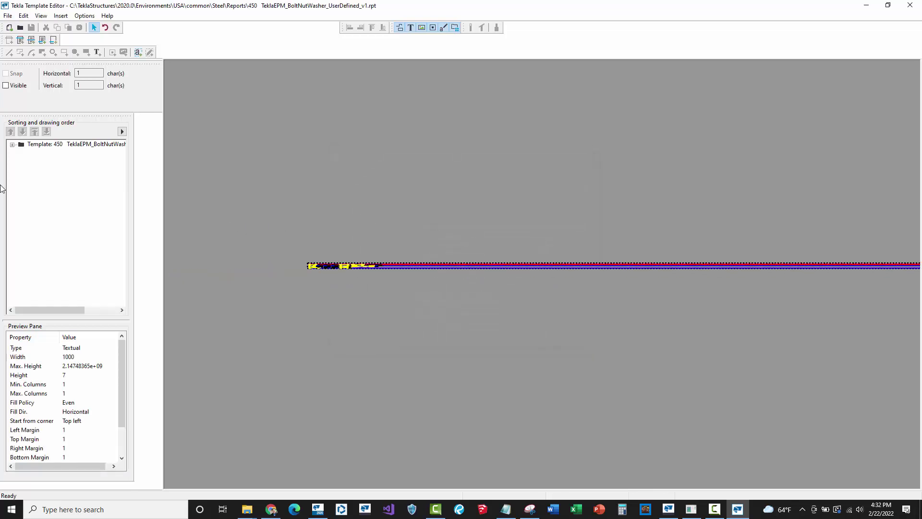
Save the UserDefined_v1 template as a copy in C:\TeklaStructuresModels\KTS - Field Bolts.
left_click(12, 145)
left_click(23, 161)
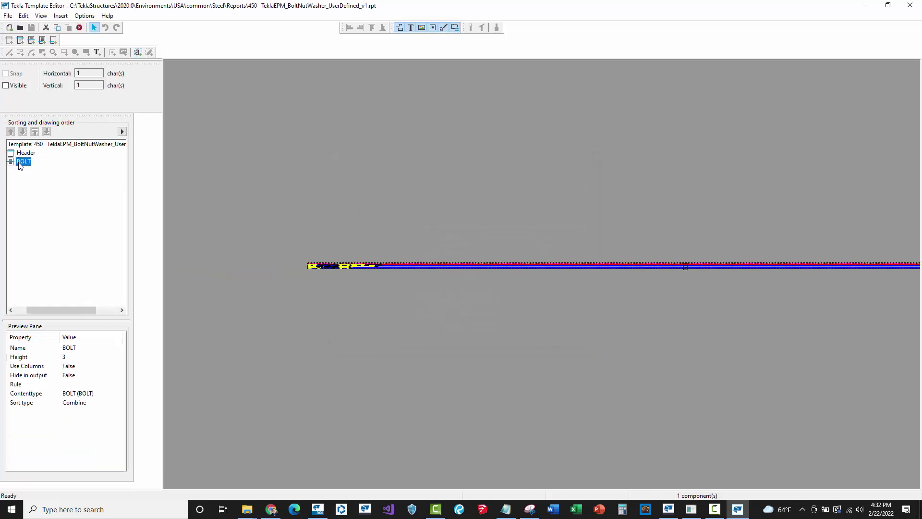
left_click_drag(57, 310, 36, 310)
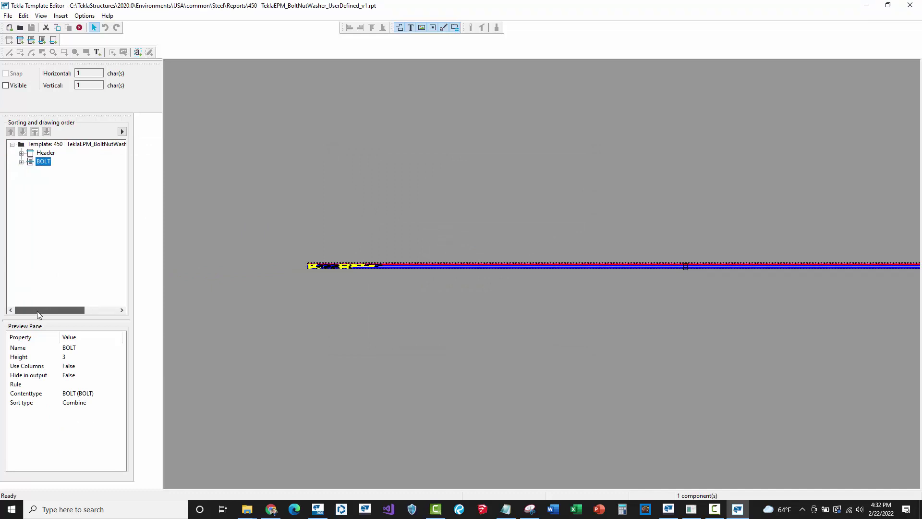
left_click(9, 18)
mouse_move(25, 82)
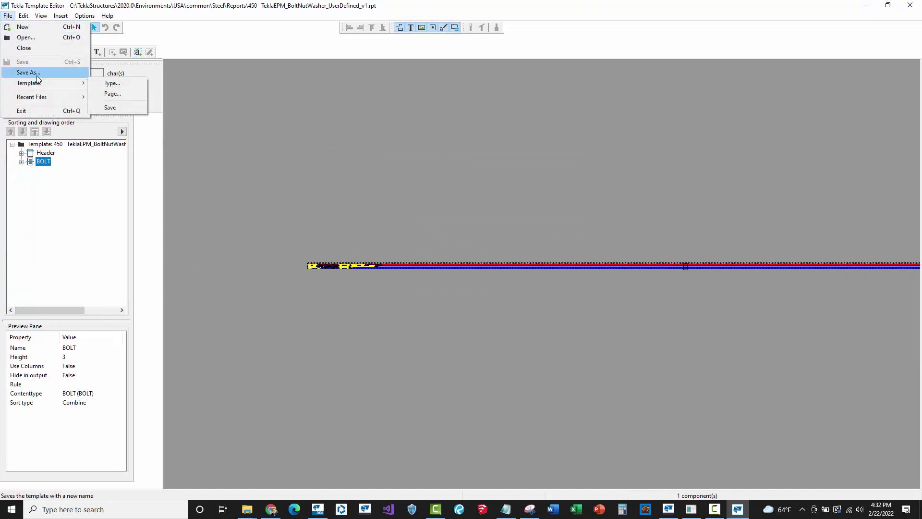
left_click(38, 78)
left_click(496, 171)
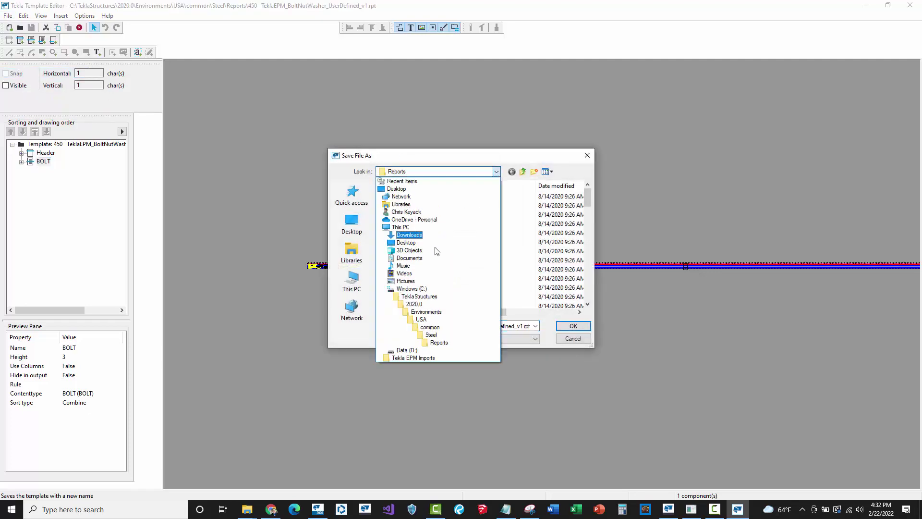
left_click(422, 289)
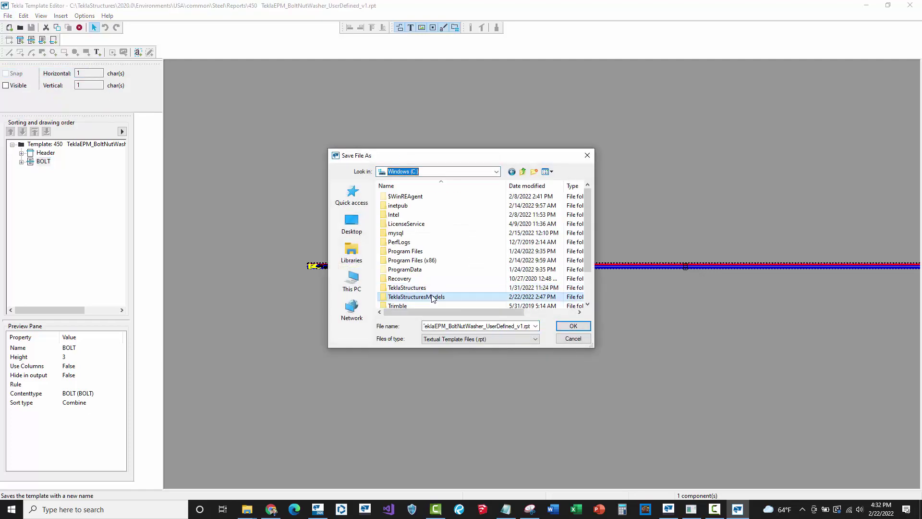
double_click(433, 296)
double_click(406, 196)
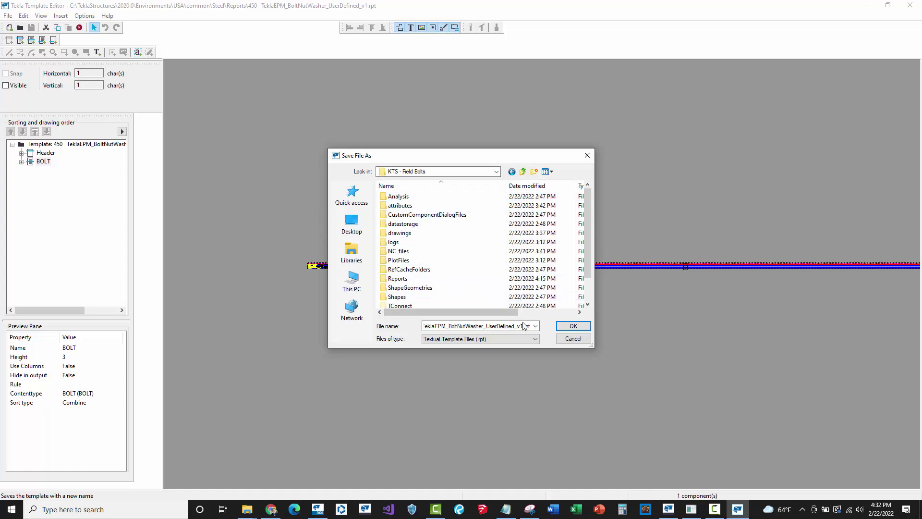
left_click(560, 326)
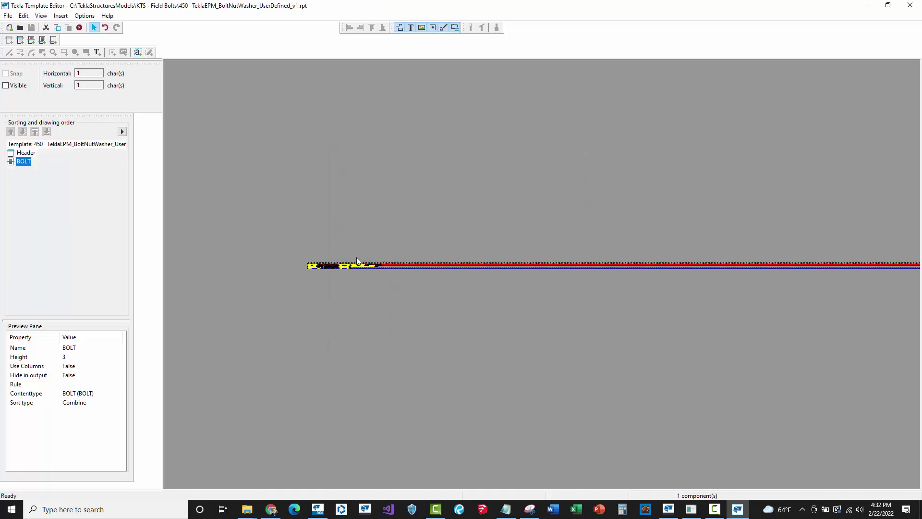
Give the BOLT row a wizard rule: SITE_WORKSHOP does not equal "Site".
double_click(23, 162)
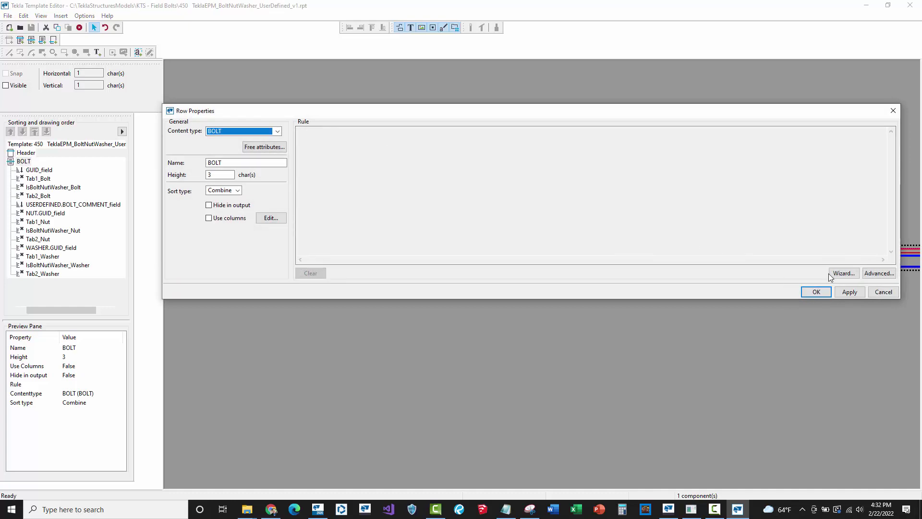
left_click(832, 275)
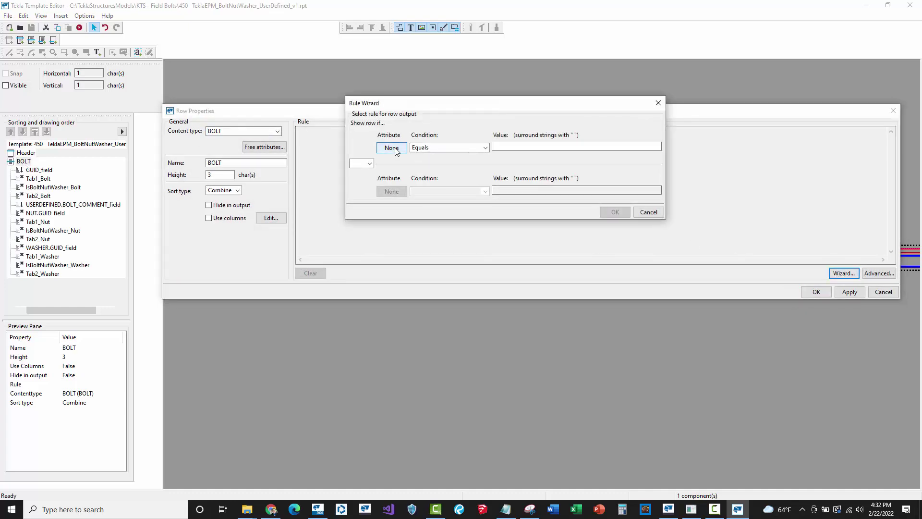
left_click(392, 148)
scroll(279, 322, "down", 10)
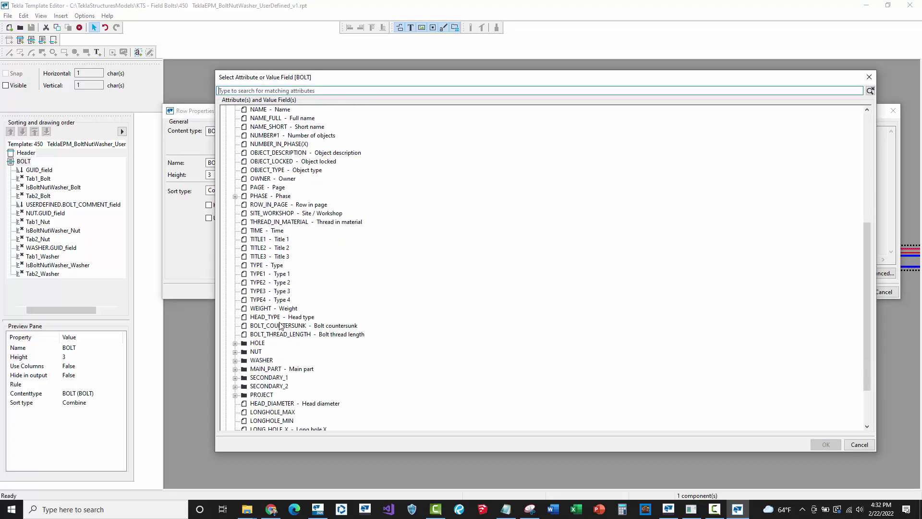
left_click(277, 213)
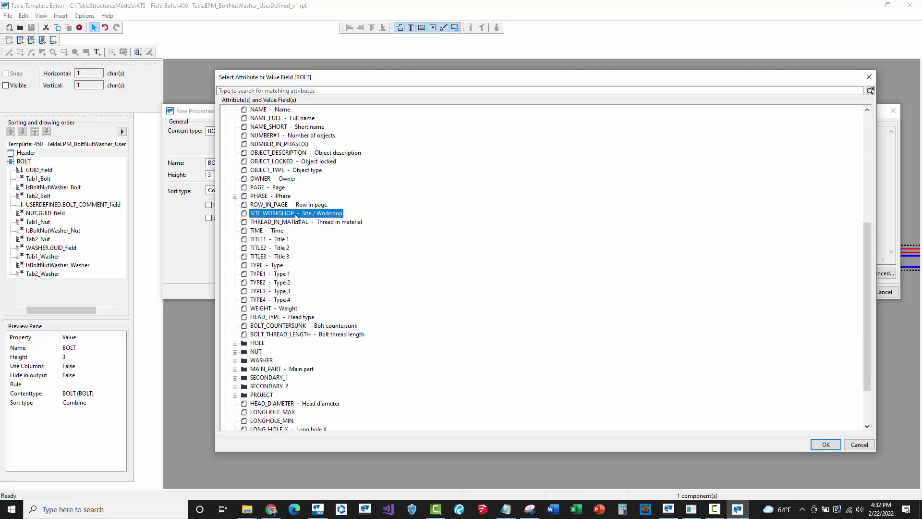
double_click(296, 214)
left_click(480, 148)
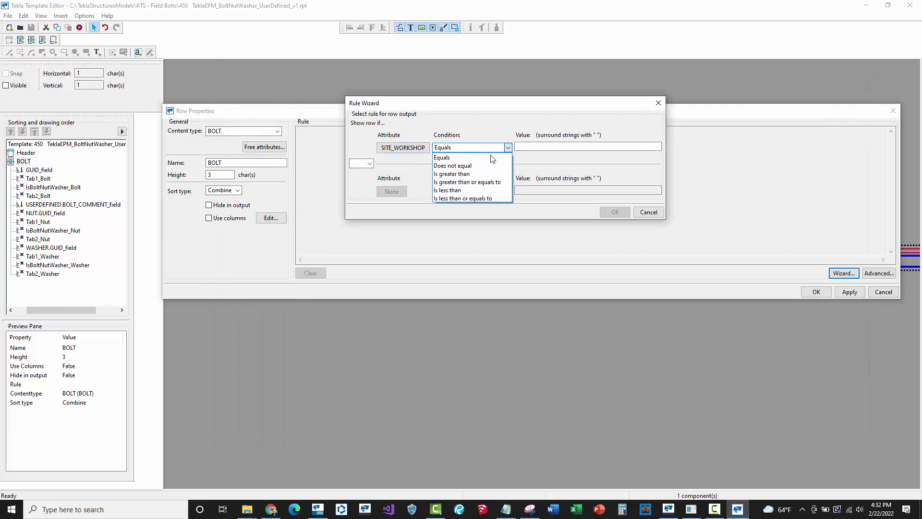
left_click(482, 166)
left_click(543, 146)
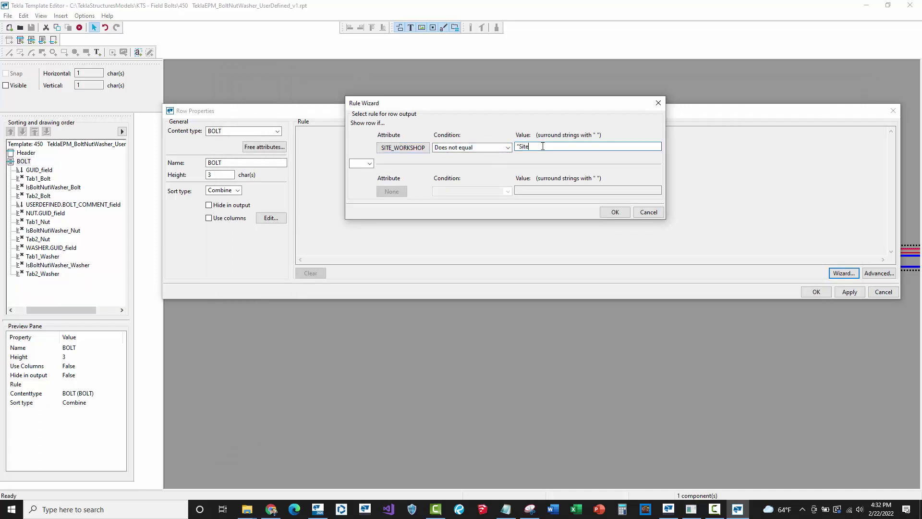
left_click(615, 213)
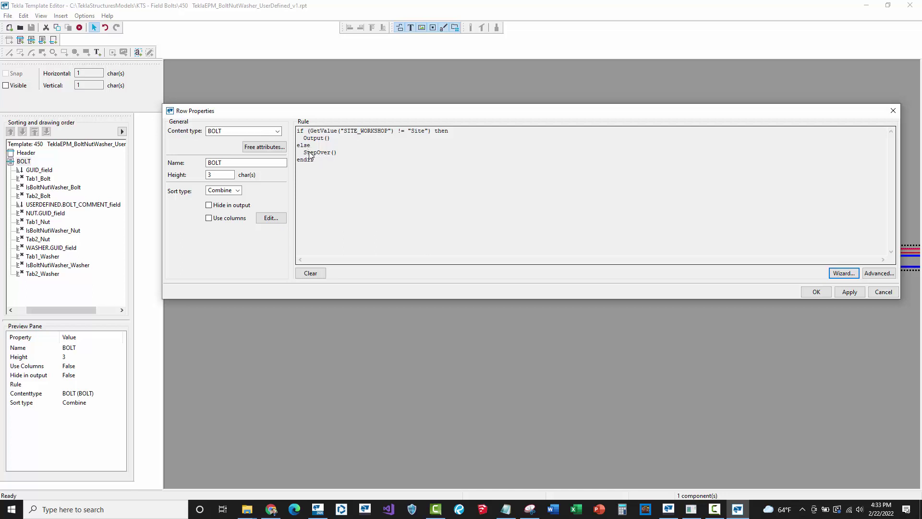
Keep the rule and save the UserDefined_v1 template.
left_click(815, 292)
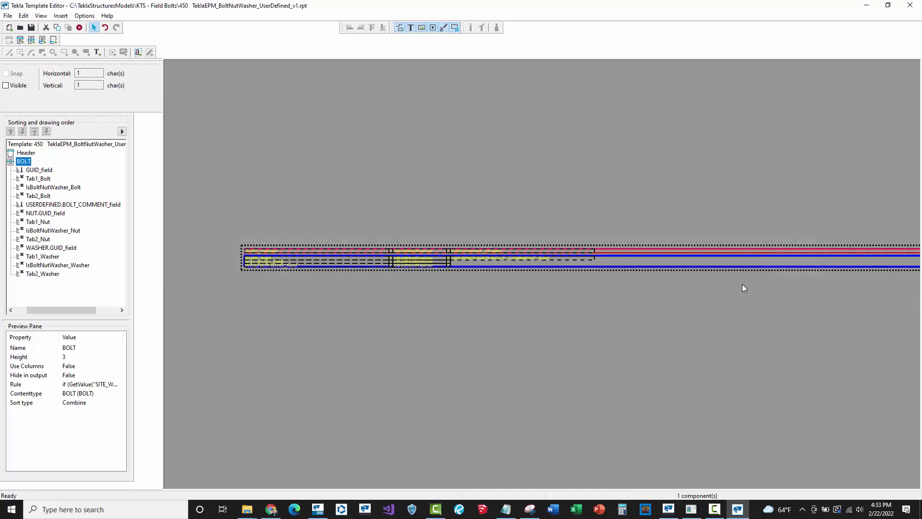
left_click(399, 163)
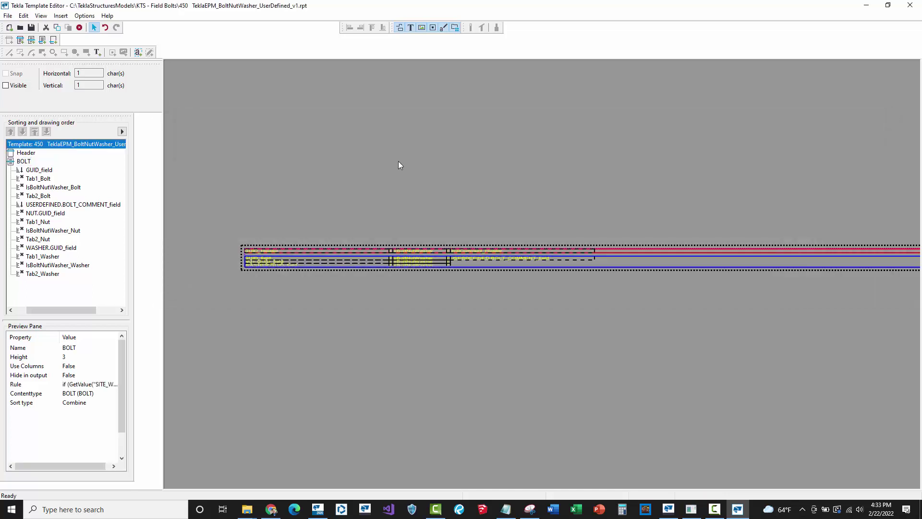
left_click(32, 28)
Close the Template Editor and select the right four-bolt site group for reporting.
left_click(909, 6)
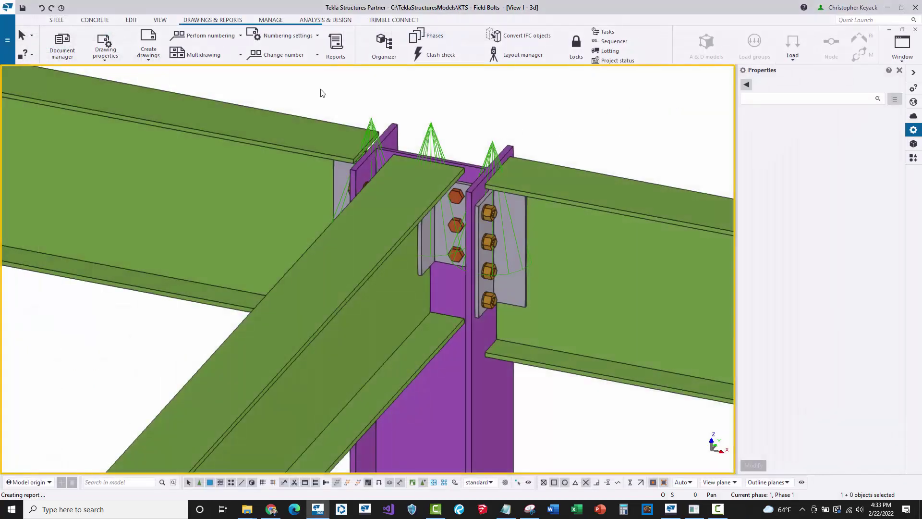
left_click(335, 48)
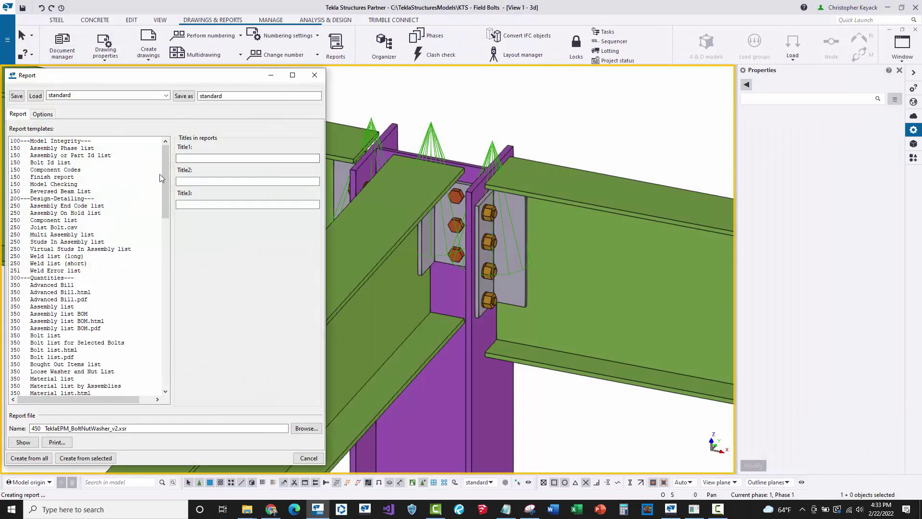
scroll(450, 181, "up", 3)
left_click(457, 200)
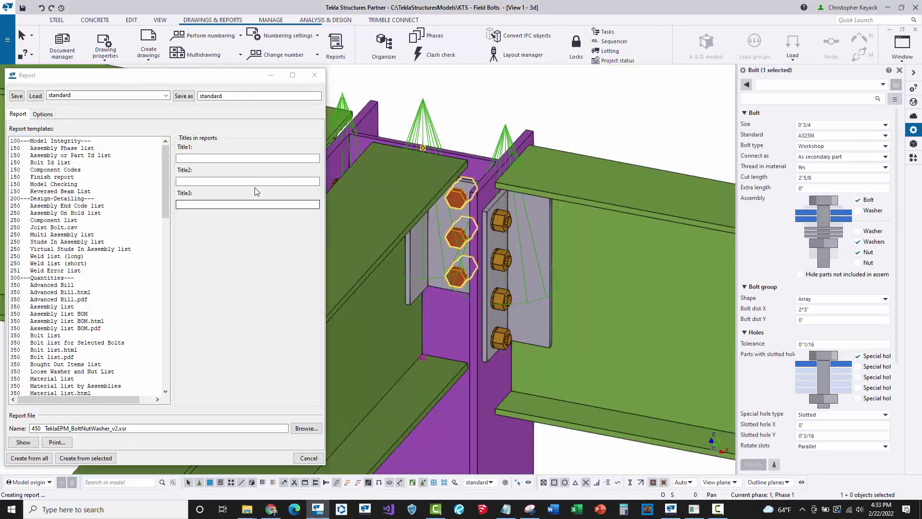
left_click(498, 228)
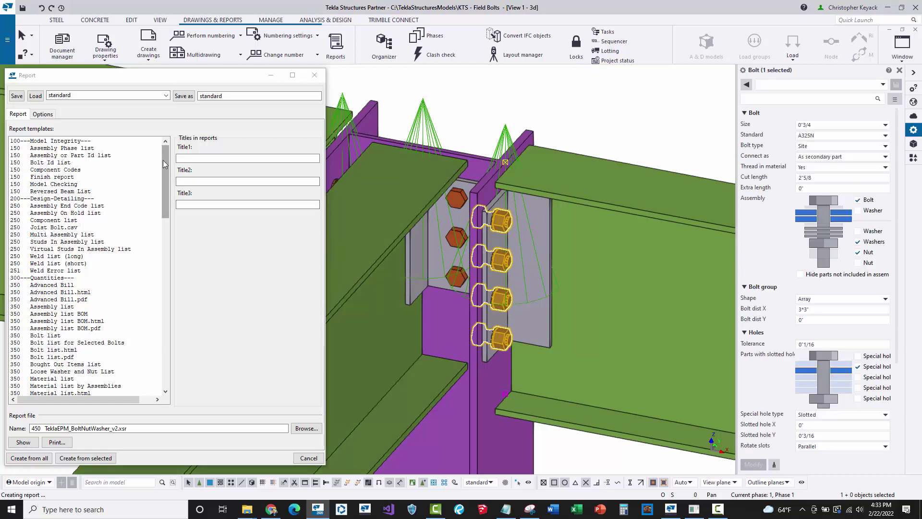
Create the 450 TeklaEPM_BoltNutWasher_v2 report, overwriting the old file, and close the empty list.
left_click_drag(166, 161, 165, 241)
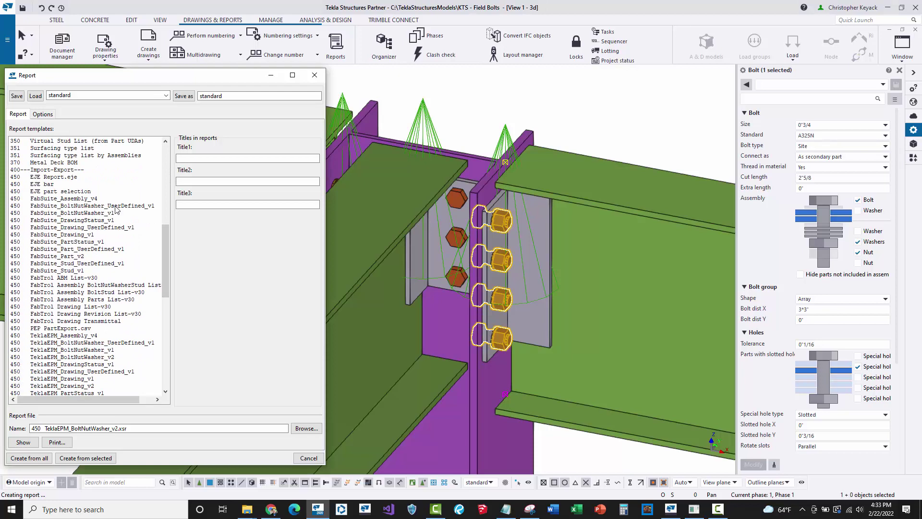
left_click(98, 221)
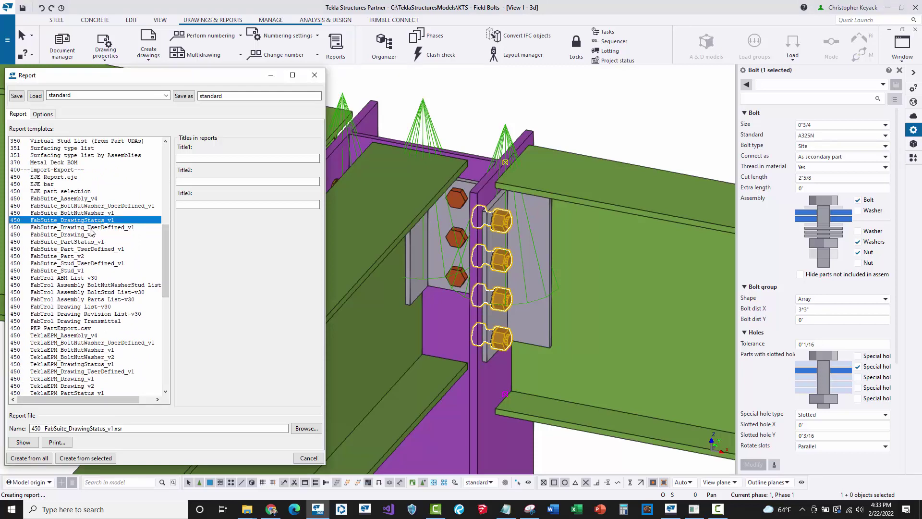
left_click(93, 215)
scroll(93, 222, "down", 5)
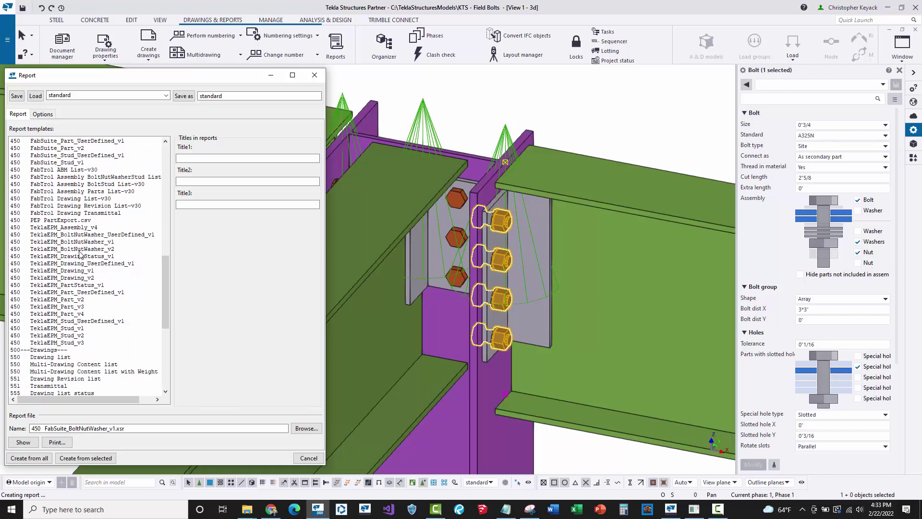
left_click(80, 250)
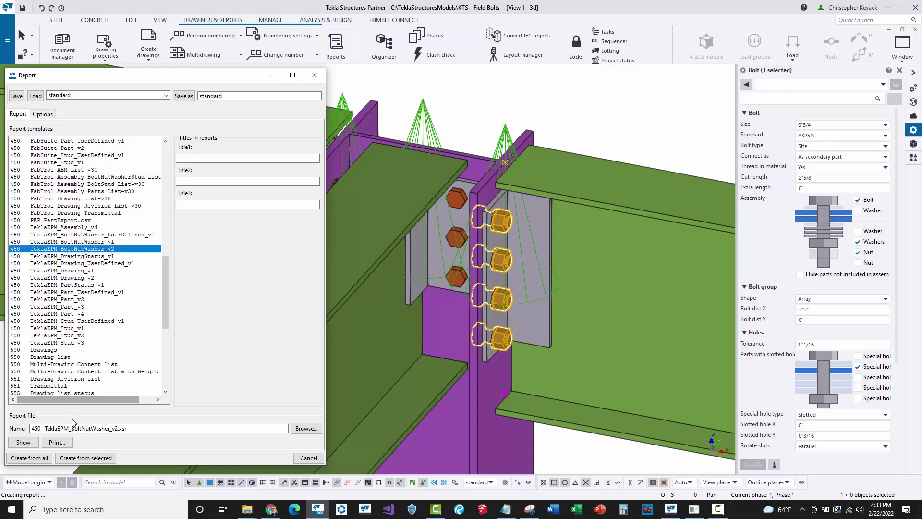
left_click(86, 458)
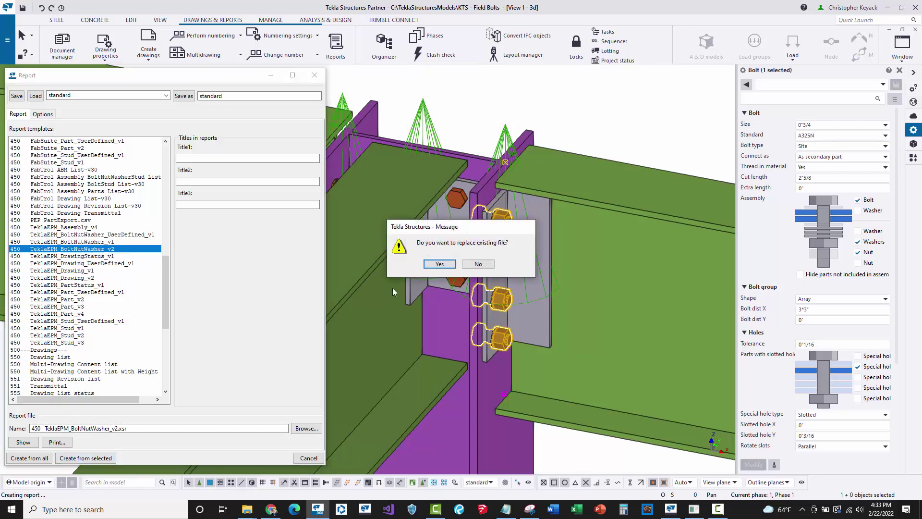
left_click(437, 263)
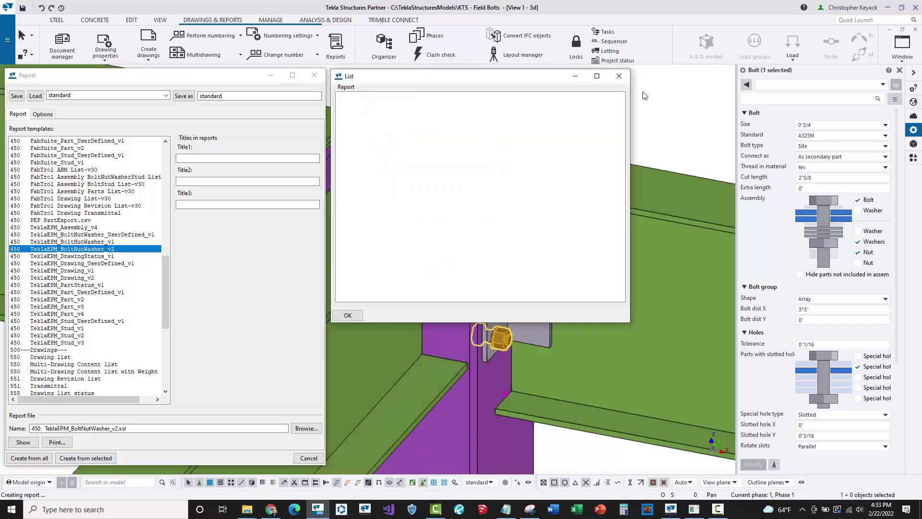
left_click(619, 76)
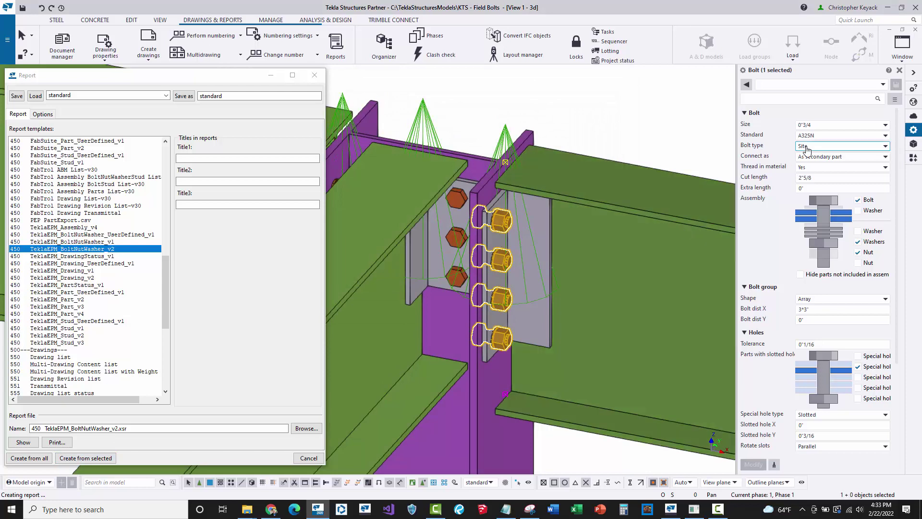
Run BoltNutWasher_v2 on the three-bolt workshop group, replacing the old report, and verify it lists one A325N bolt row.
left_click(457, 203)
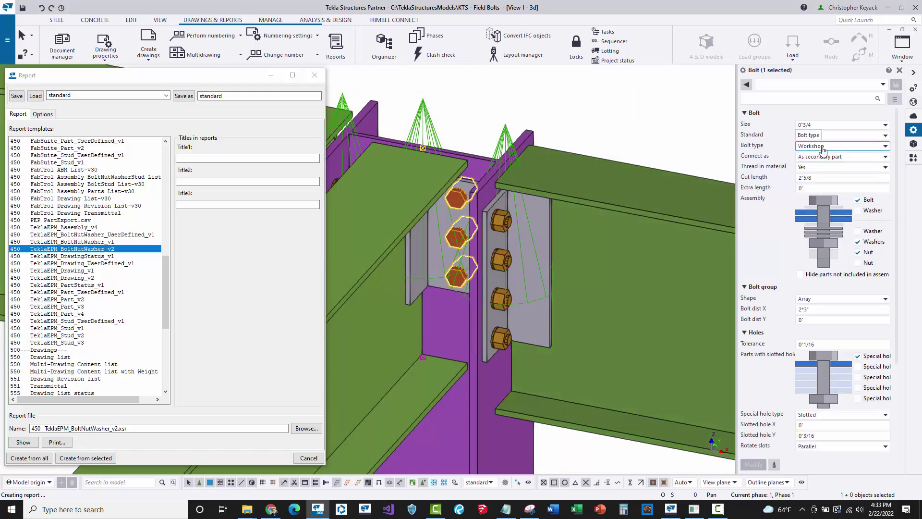
left_click(87, 459)
left_click(451, 267)
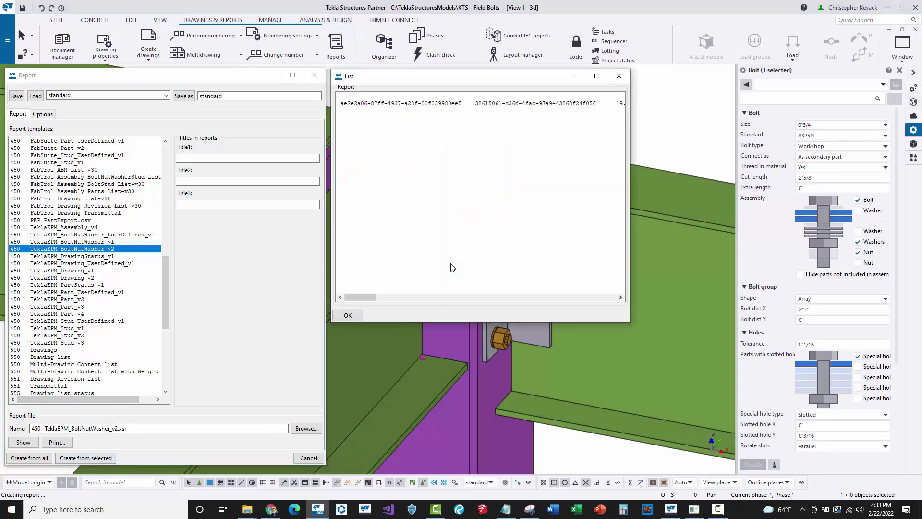
left_click(389, 104)
mouse_move(365, 298)
left_mouse_down()
mouse_move(533, 297)
mouse_move(373, 298)
left_mouse_up()
left_click(619, 76)
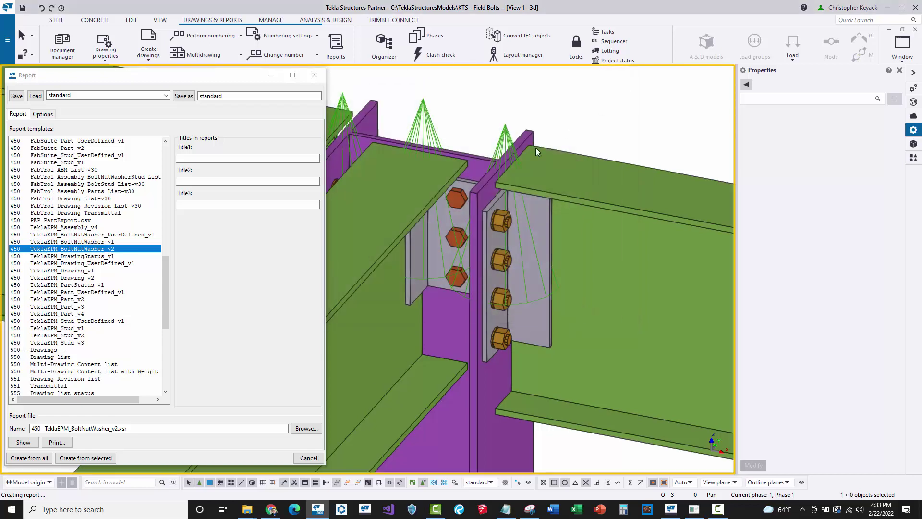
left_click(457, 202)
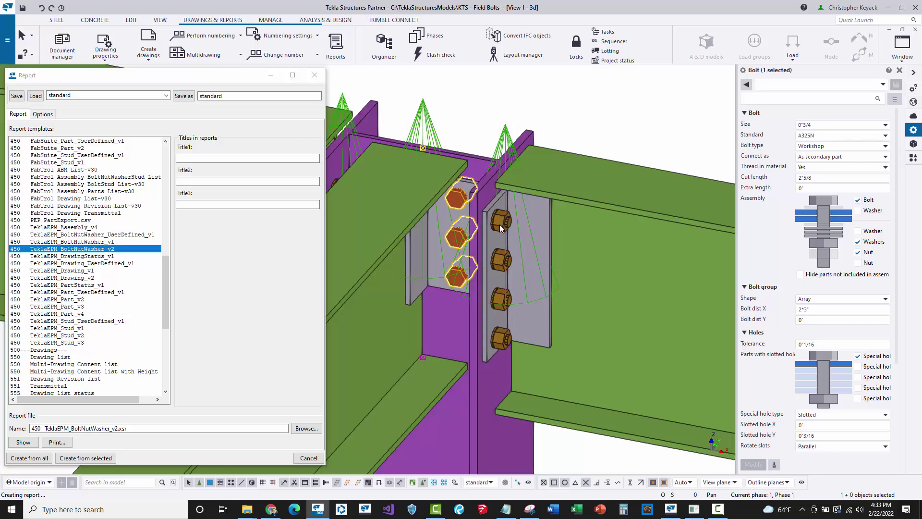
left_click(619, 133)
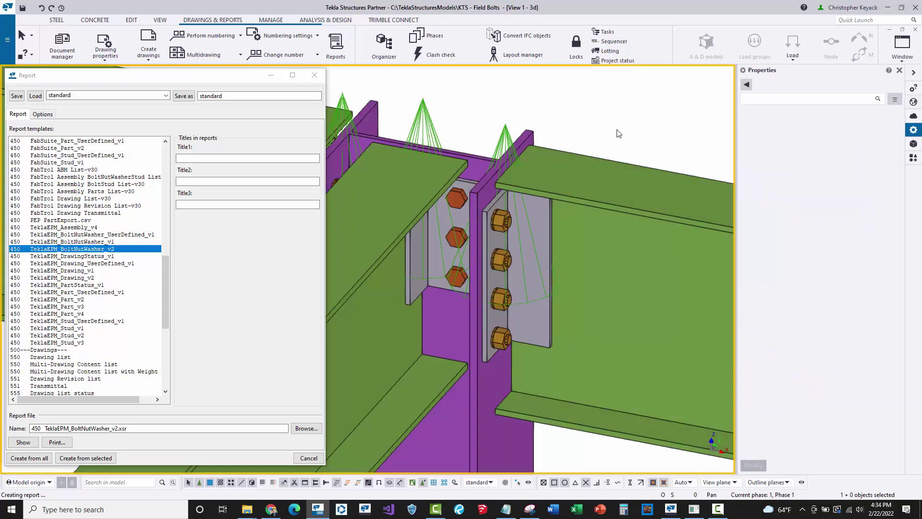